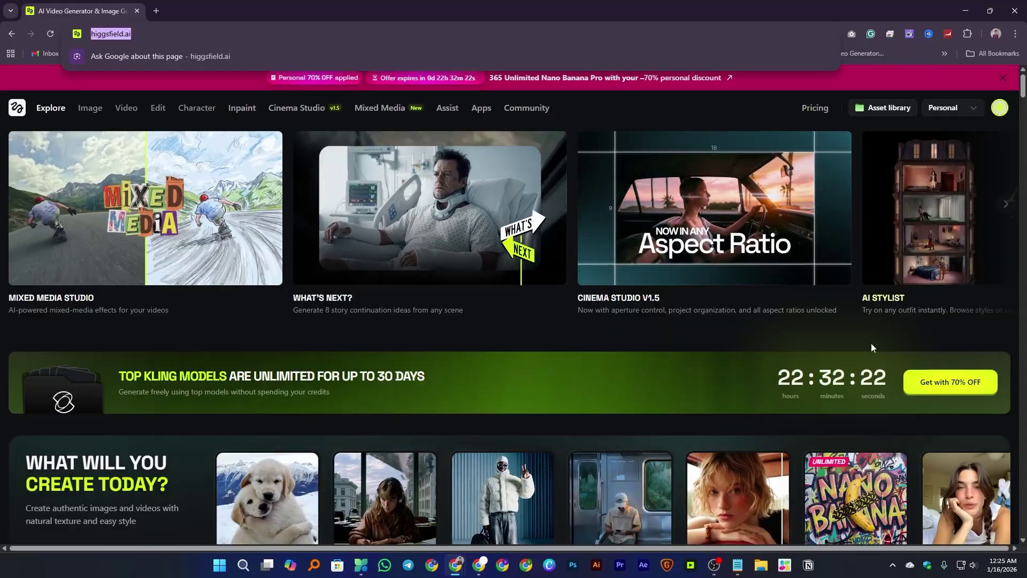
Open the Nano Banana Pro image generation model on the Higgsfield site.
{"action": "left_click", "coordinate": [732, 423]}
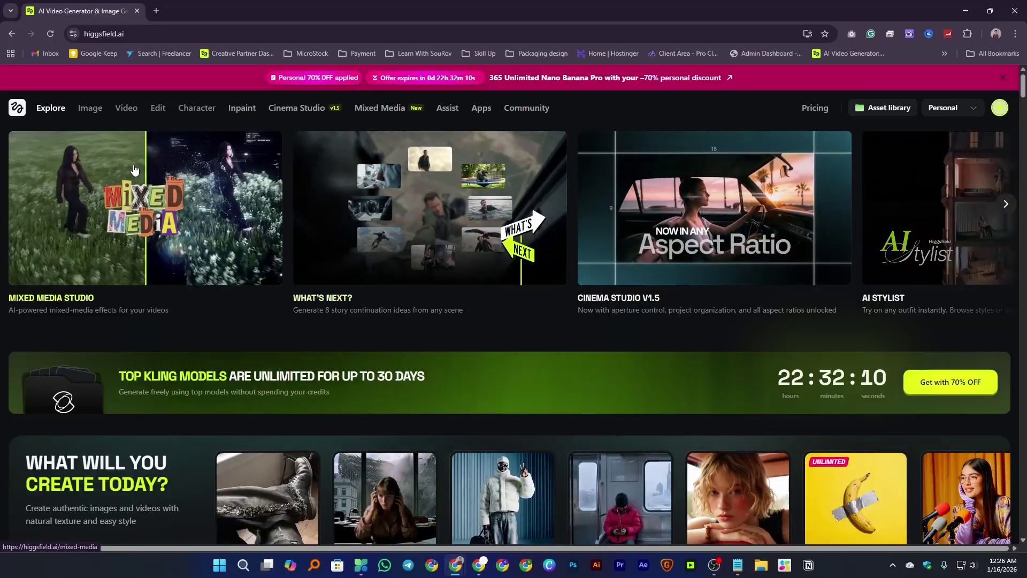
{"action": "mouse_move", "coordinate": [89, 111]}
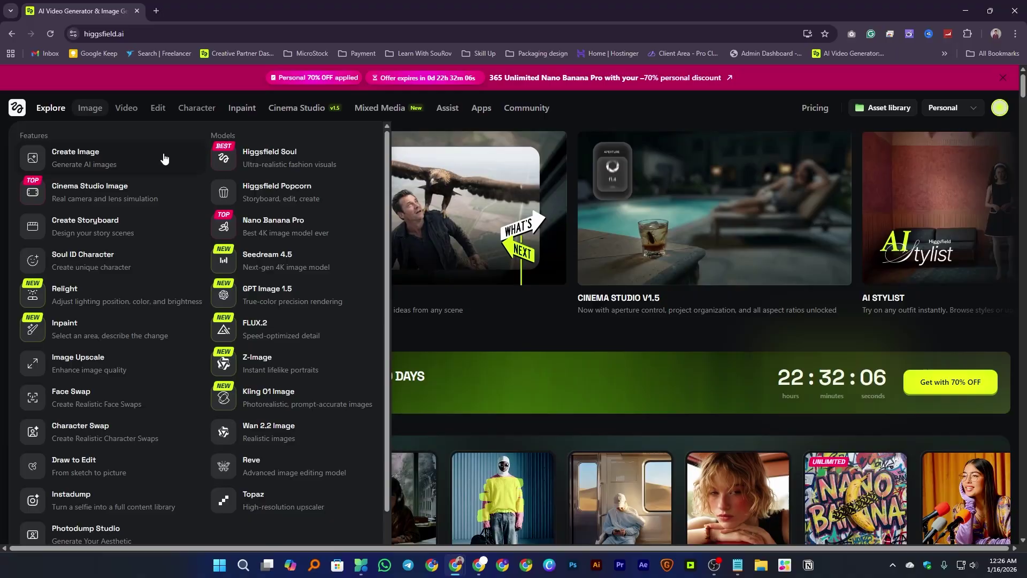
{"action": "left_click", "coordinate": [289, 224]}
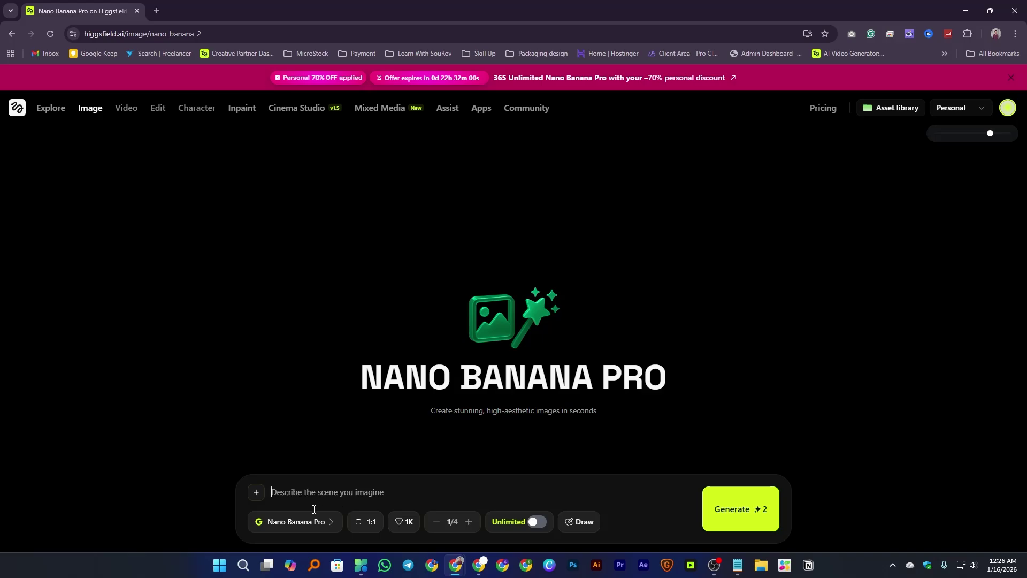
Set the image's aspect ratio to 16:9 and its quality to 4K.
{"action": "left_click", "coordinate": [366, 523]}
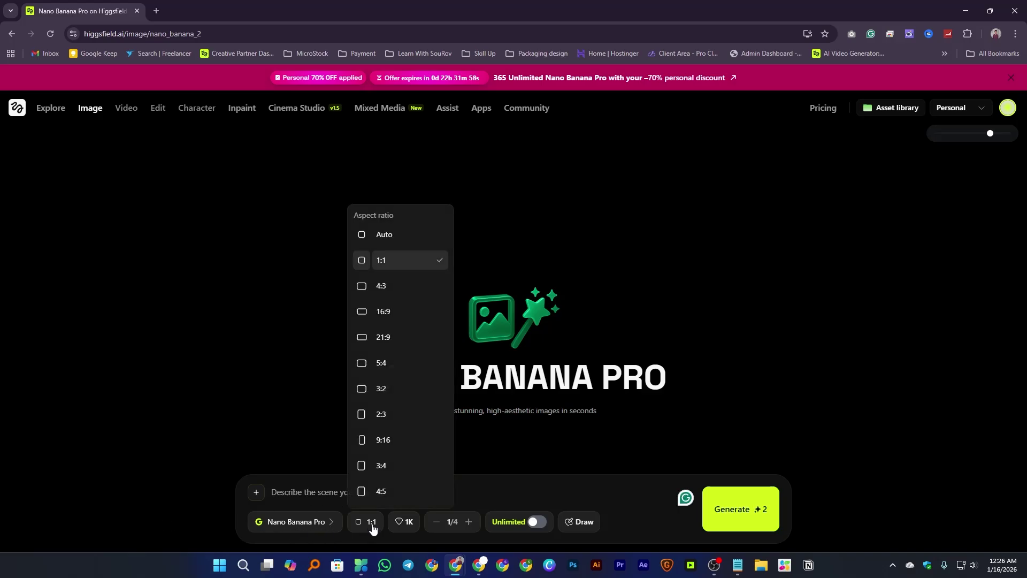
{"action": "left_click", "coordinate": [414, 313]}
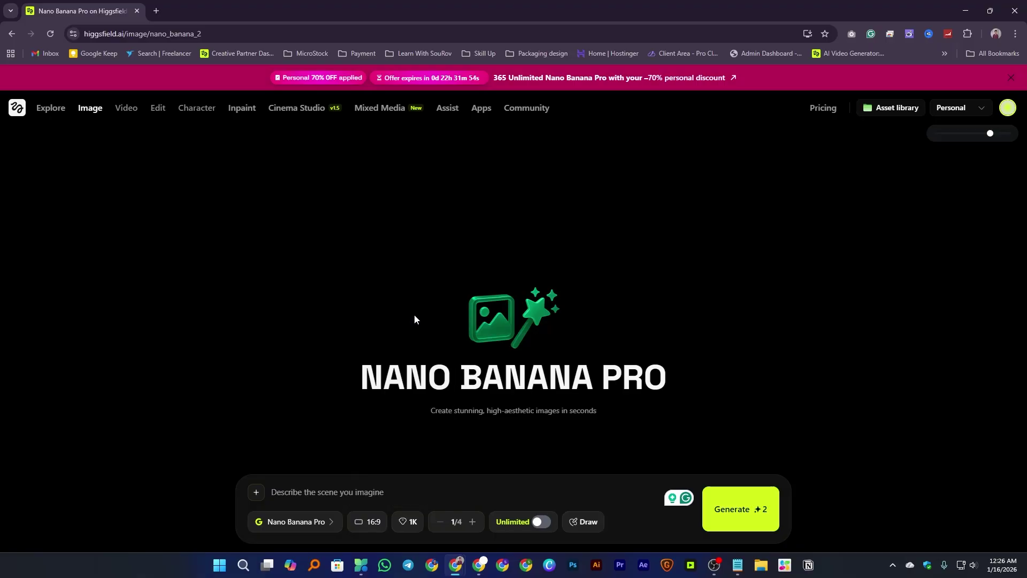
{"action": "left_click", "coordinate": [408, 525]}
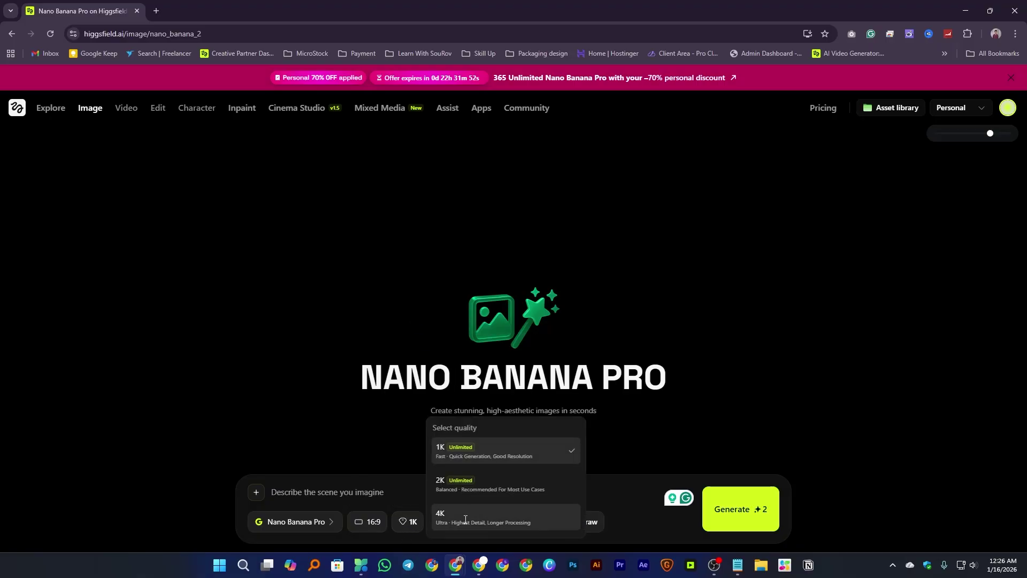
{"action": "left_click", "coordinate": [496, 515]}
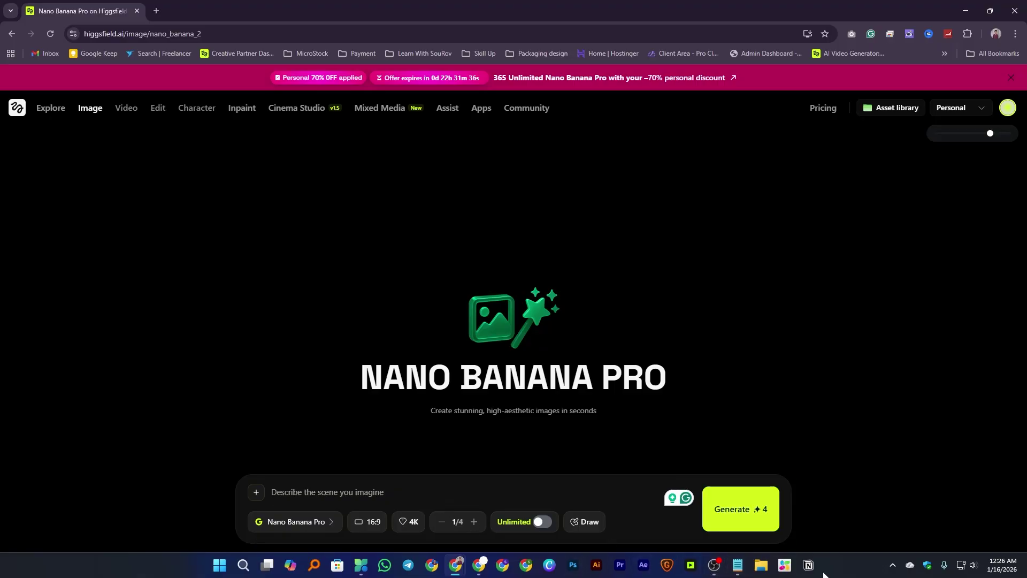
Switch to Notepad and copy the prompt starting "A cinematic close-up of a futuristic cybernetic helmet on a table" from Nano Banana Pro.txt.
{"action": "left_click", "coordinate": [738, 564]}
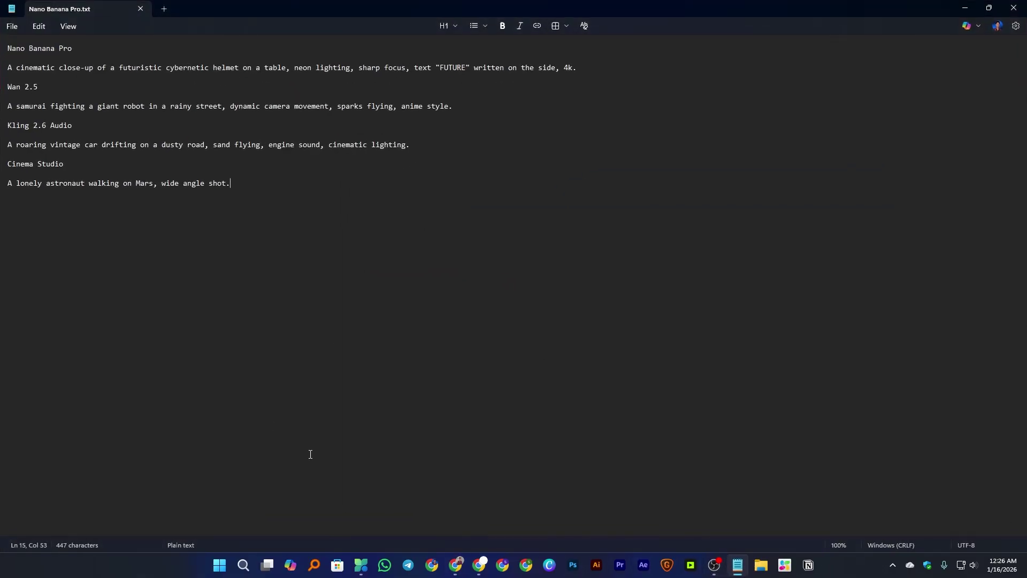
{"action": "left_click_drag", "start_coordinate": [10, 68], "coordinate": [592, 67]}
{"action": "key", "text": "ctrl+c"}
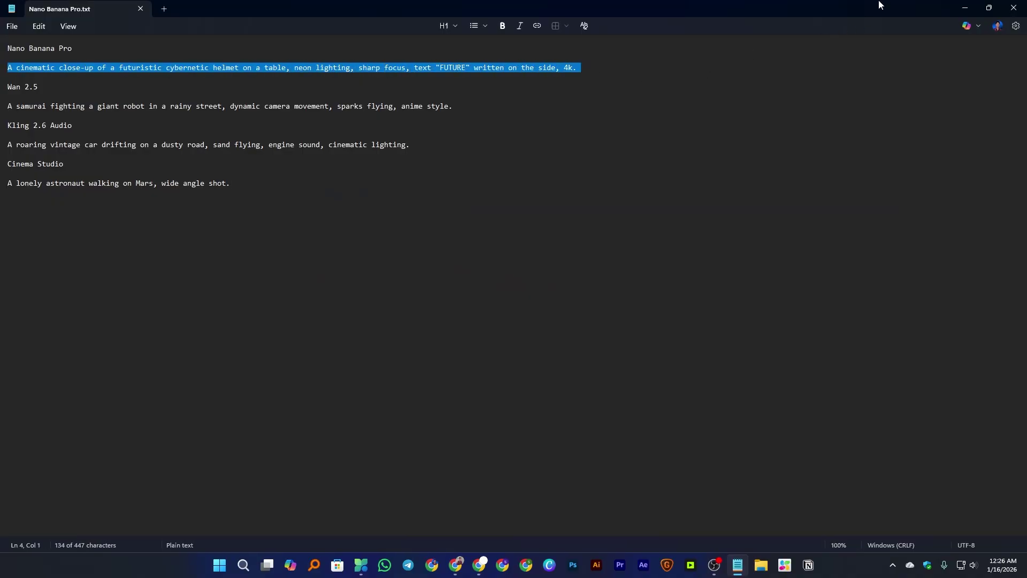
{"action": "left_click", "coordinate": [965, 8]}
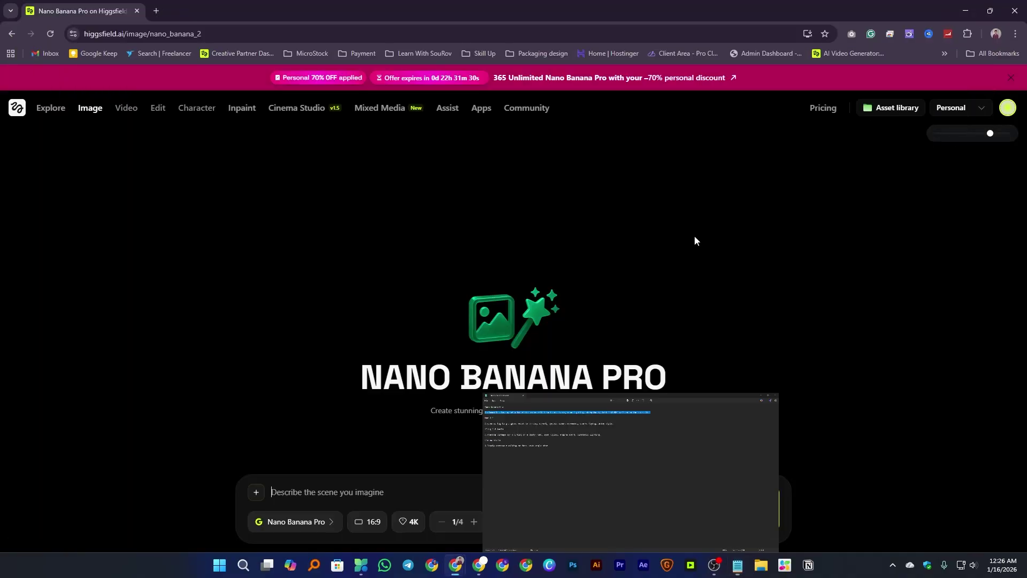
Paste the copied helmet prompt as the scene description and generate the image.
{"action": "left_click", "coordinate": [292, 473]}
{"action": "key", "text": "ctrl+v"}
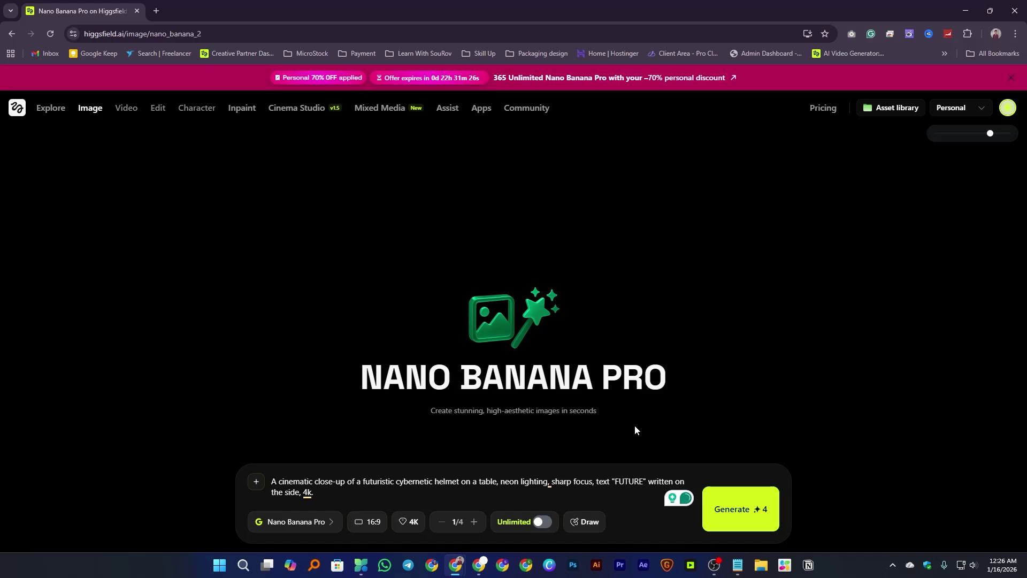
{"action": "left_click", "coordinate": [738, 510]}
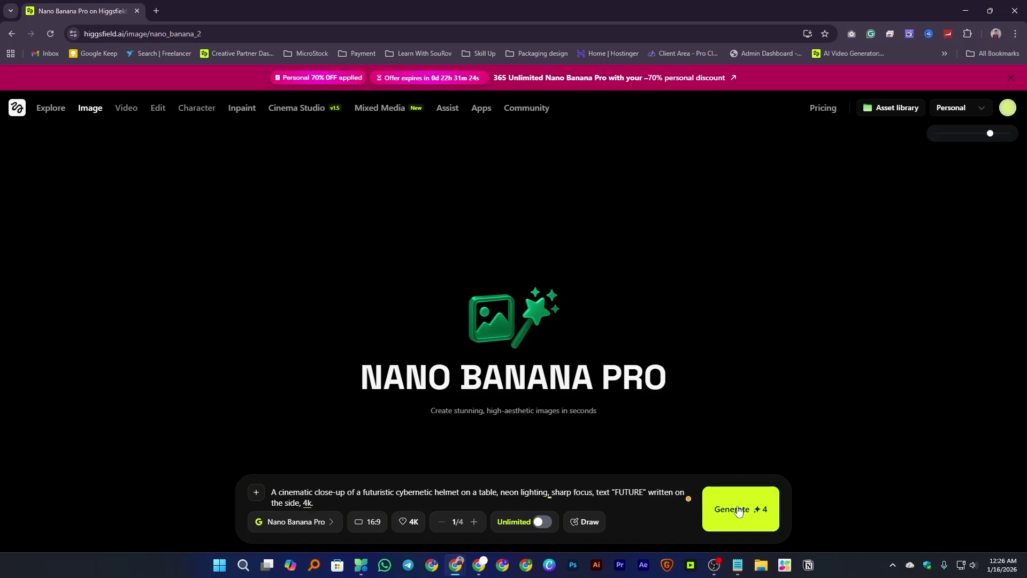
{"action": "left_click", "coordinate": [739, 510]}
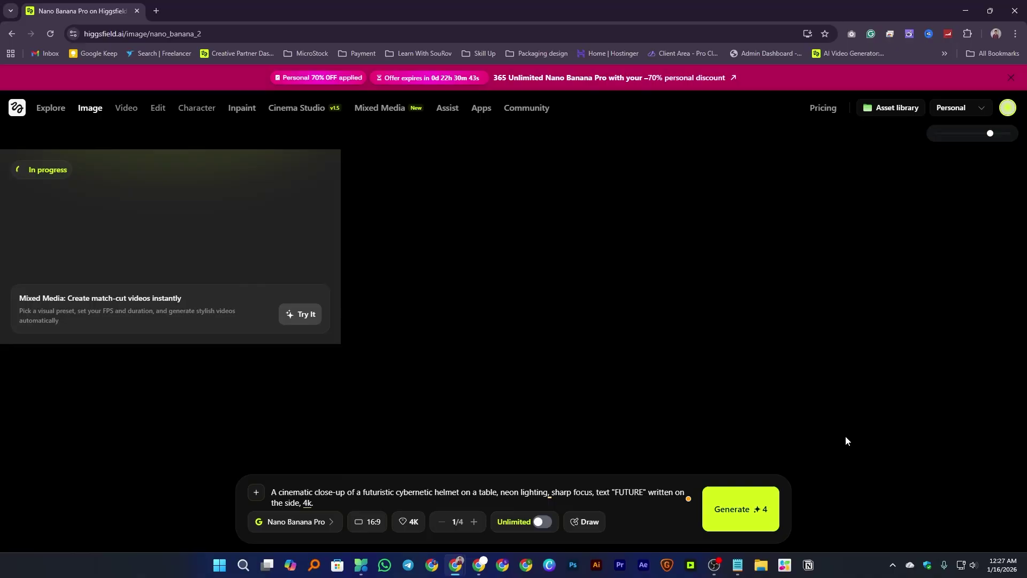
Open the Relight image editing tool in a separate browser tab.
{"action": "mouse_move", "coordinate": [126, 109]}
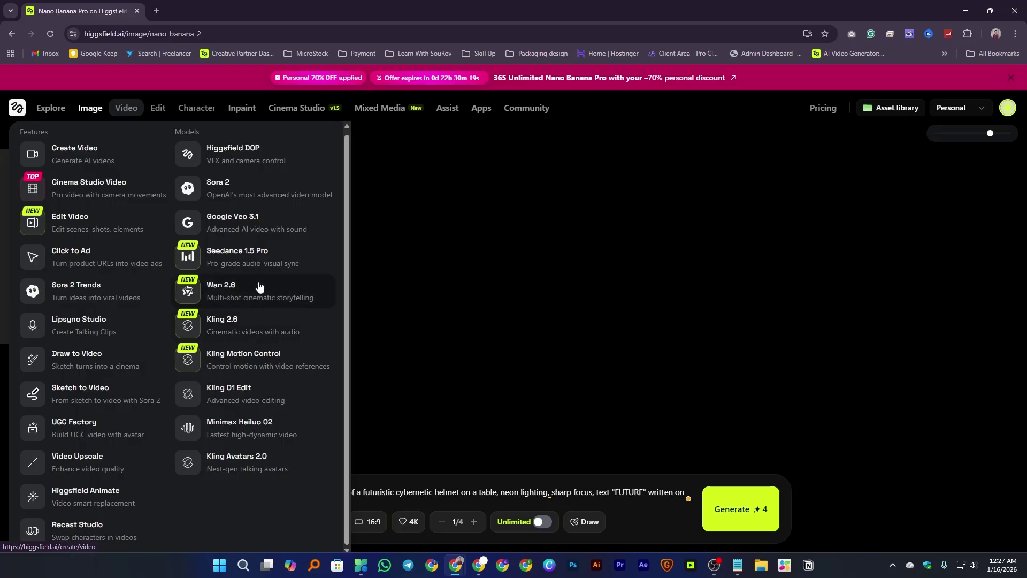
{"action": "mouse_move", "coordinate": [90, 110]}
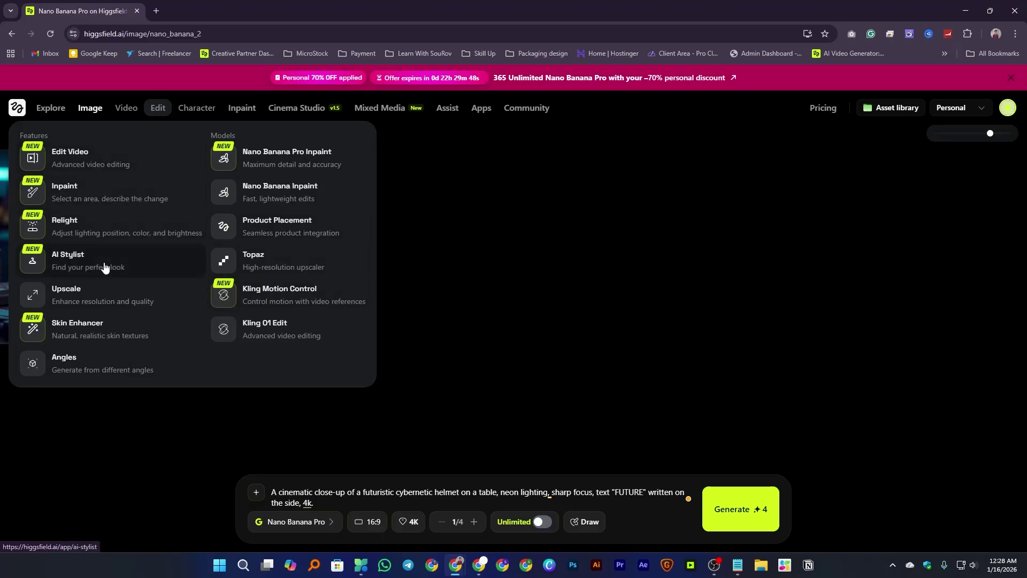
{"action": "left_click", "coordinate": [97, 236]}
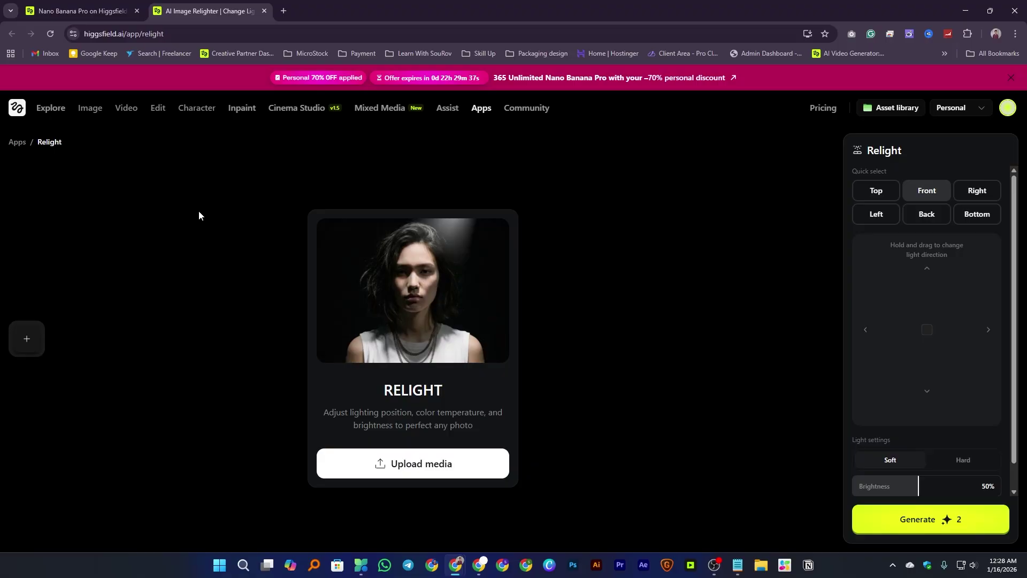
Return to the Nano Banana Pro page, open the generated helmet image in full view and download it.
{"action": "left_click", "coordinate": [80, 11]}
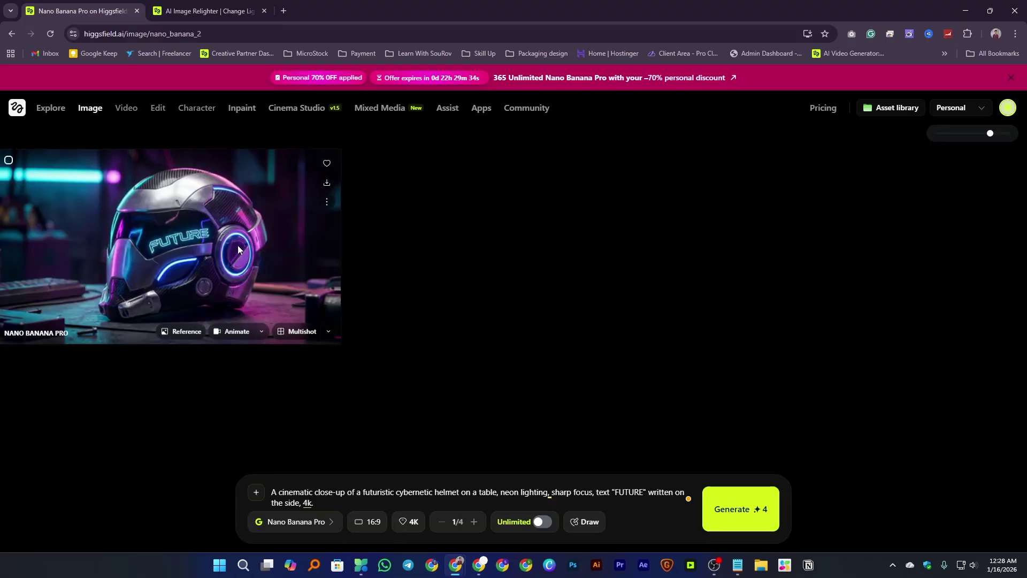
{"action": "left_click", "coordinate": [200, 236]}
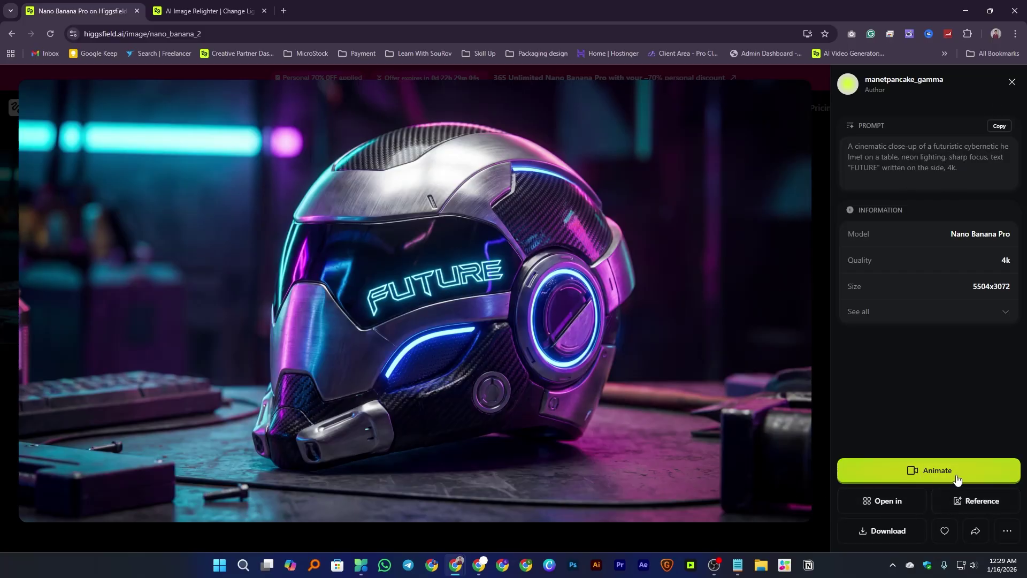
{"action": "left_click", "coordinate": [881, 532]}
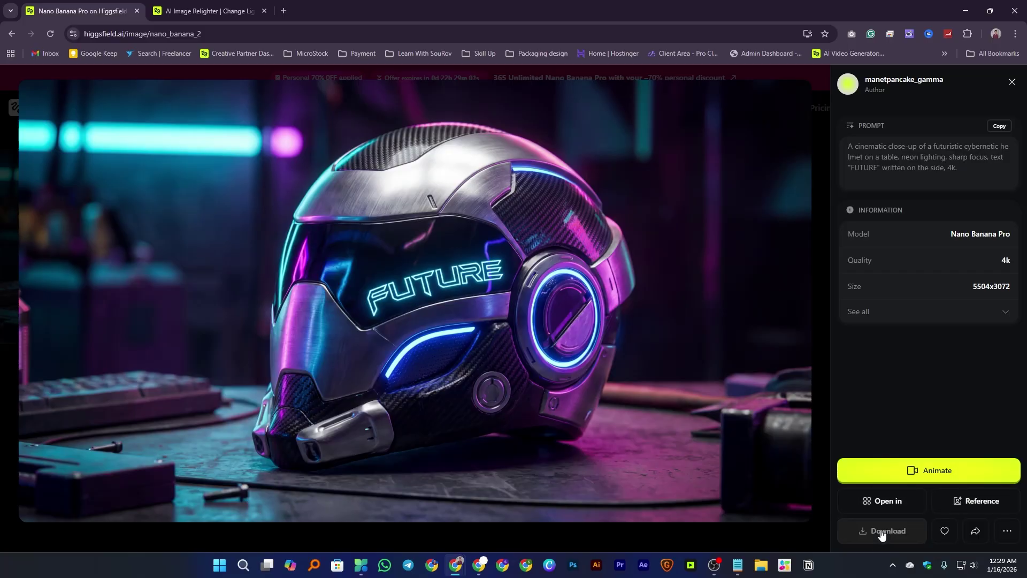
Preview the downloaded helmet PNG in File Explorer's Downloads folder, and return to Chrome to close the image's detail view.
{"action": "left_click", "coordinate": [762, 567]}
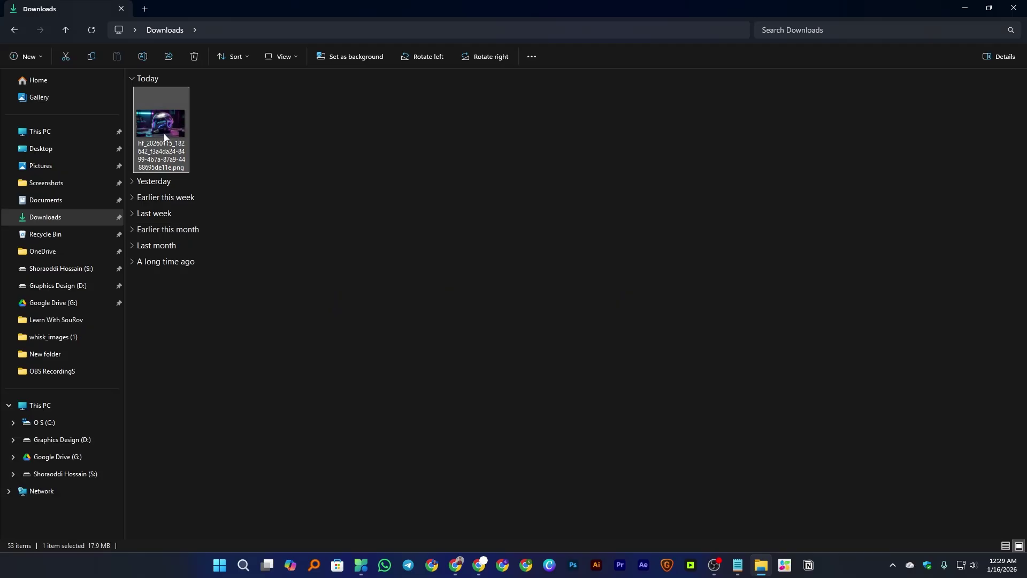
{"action": "key", "text": "space"}
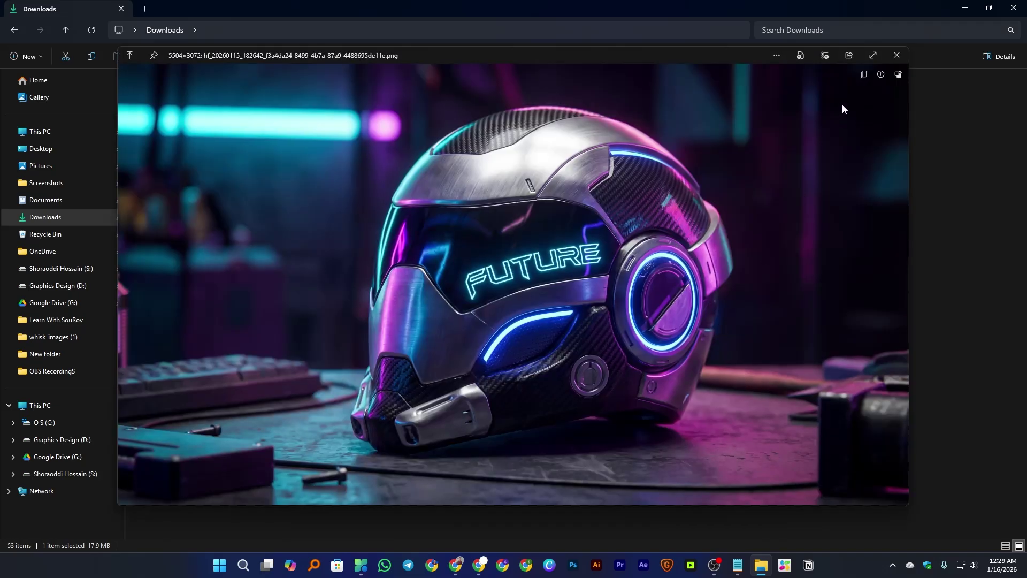
{"action": "left_click", "coordinate": [897, 55]}
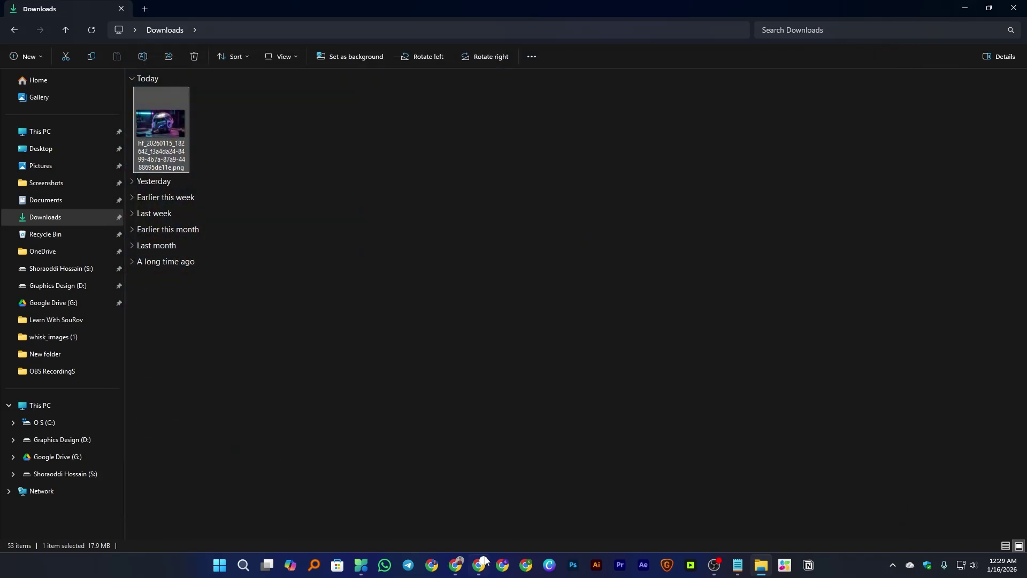
{"action": "mouse_move", "coordinate": [455, 565]}
{"action": "left_click", "coordinate": [397, 464]}
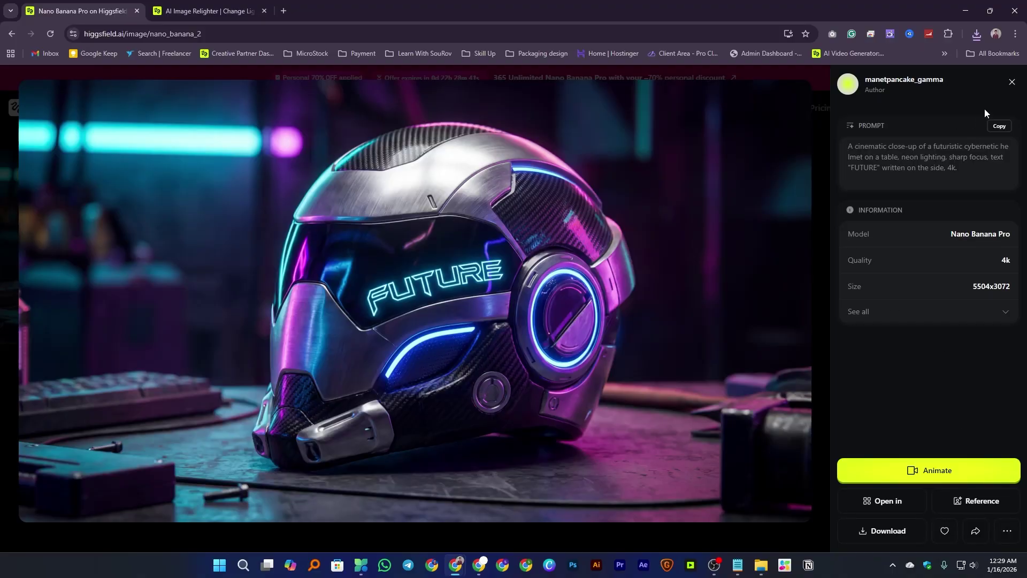
{"action": "left_click", "coordinate": [1013, 82]}
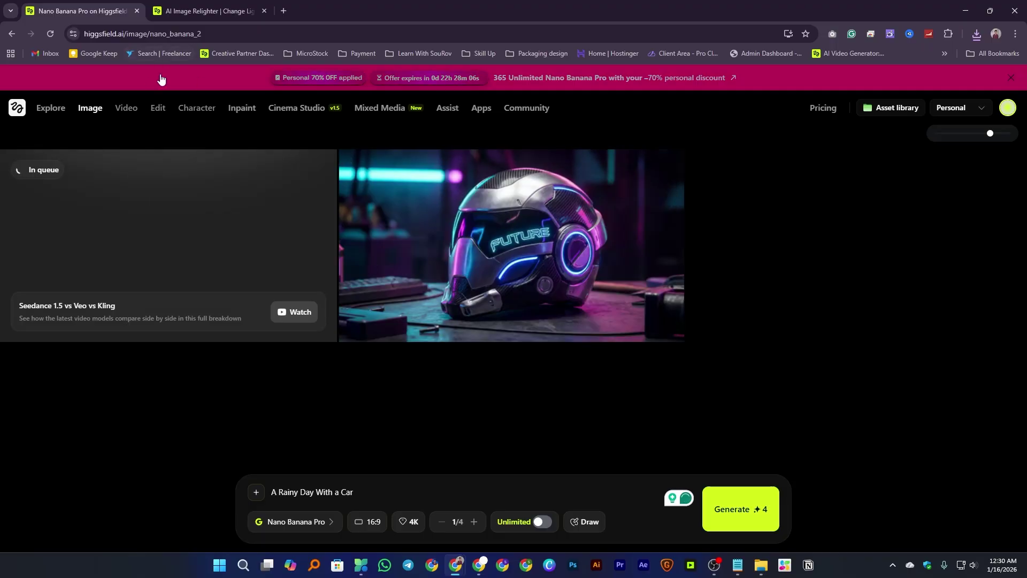
Upload the downloaded helmet PNG from the Downloads folder to the Relight tool.
{"action": "mouse_move", "coordinate": [158, 107]}
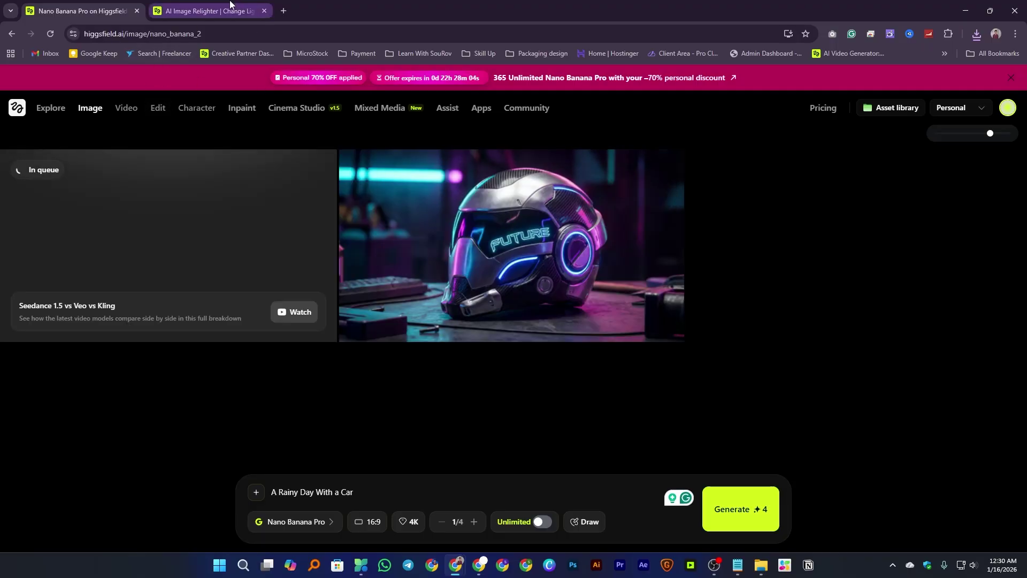
{"action": "left_click", "coordinate": [219, 14]}
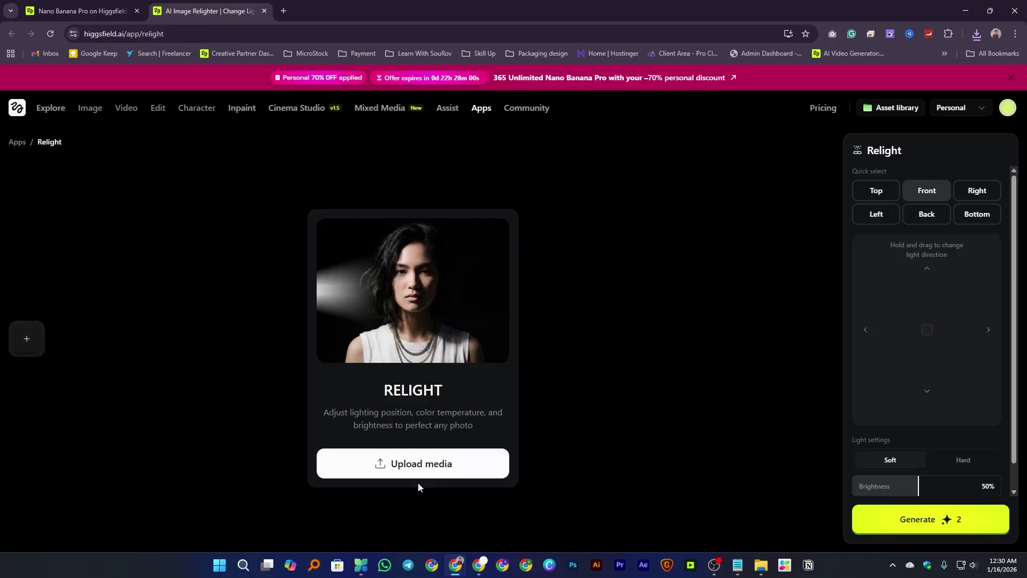
{"action": "left_click", "coordinate": [411, 467]}
{"action": "left_click", "coordinate": [161, 156]}
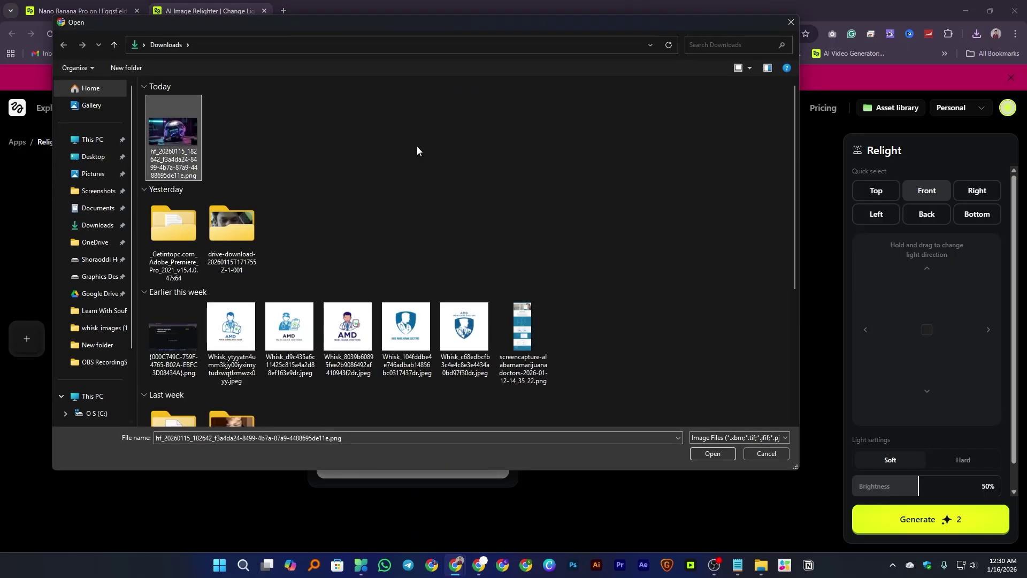
{"action": "left_click", "coordinate": [711, 454]}
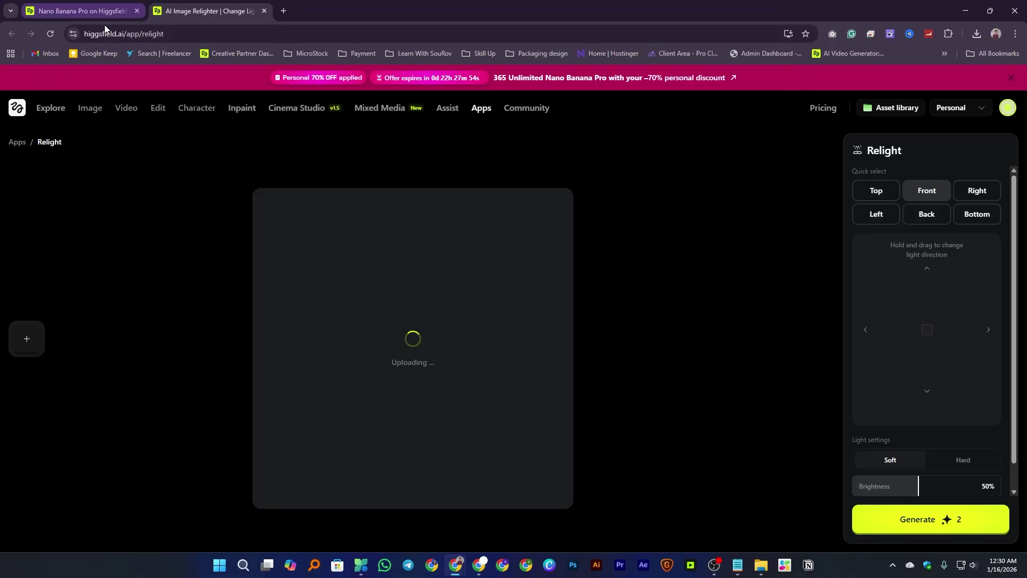
{"action": "left_click", "coordinate": [96, 6]}
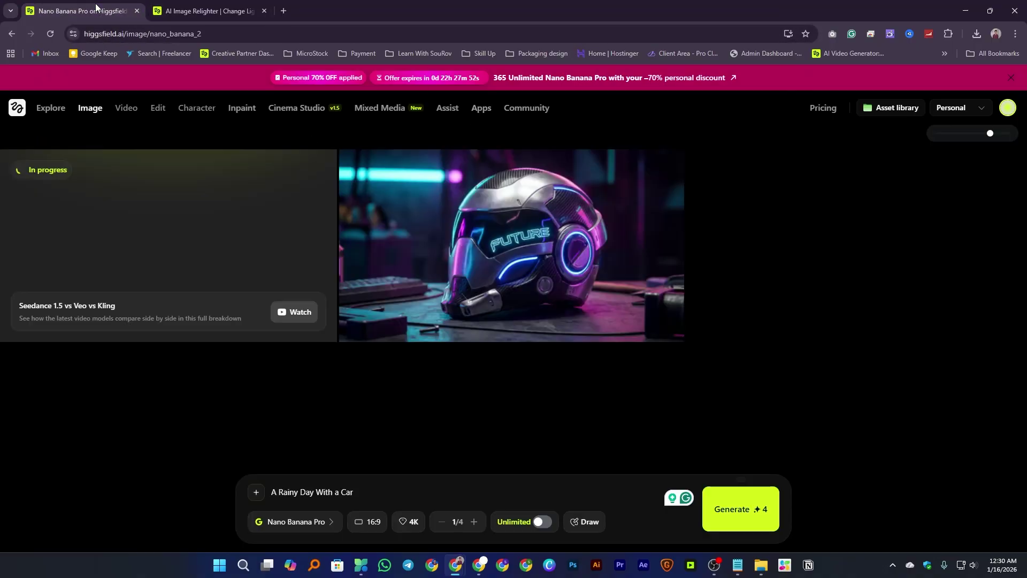
{"action": "left_click", "coordinate": [227, 10]}
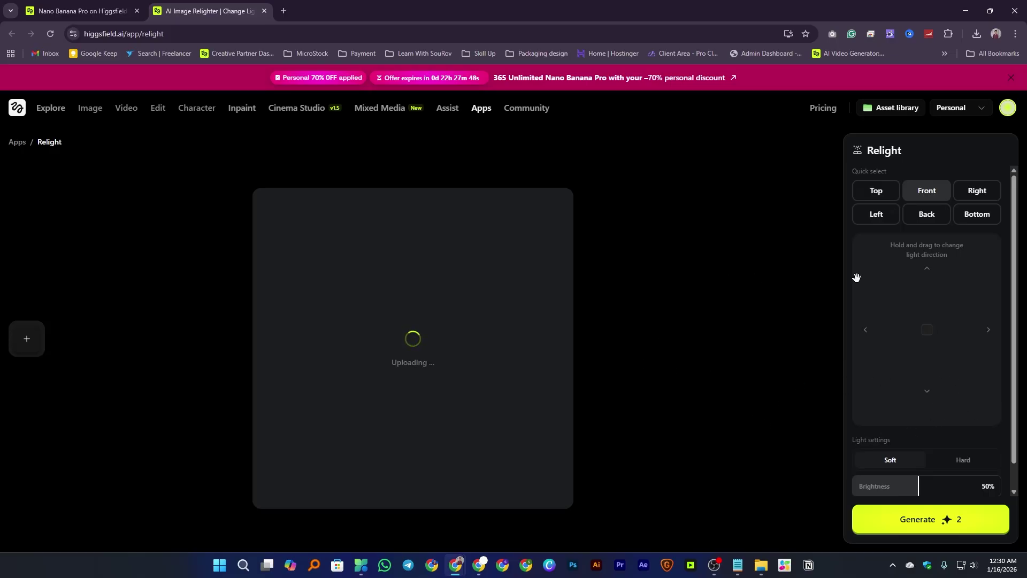
Review the Relight settings and move the light source to the right side of the helmet.
{"action": "scroll", "coordinate": [857, 277], "scroll_direction": "down", "scroll_amount": 1}
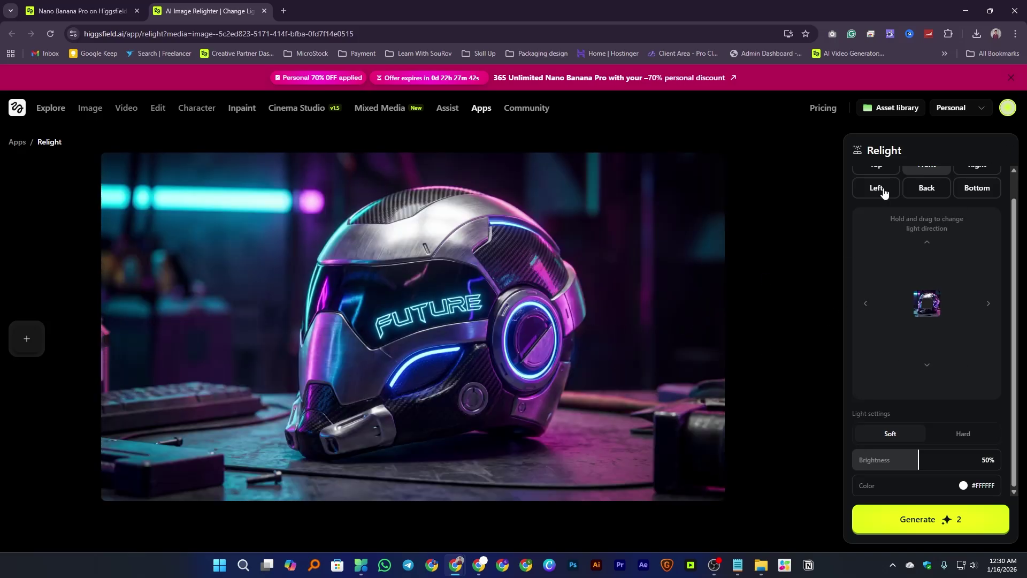
{"action": "scroll", "coordinate": [909, 375], "scroll_direction": "up", "scroll_amount": 1}
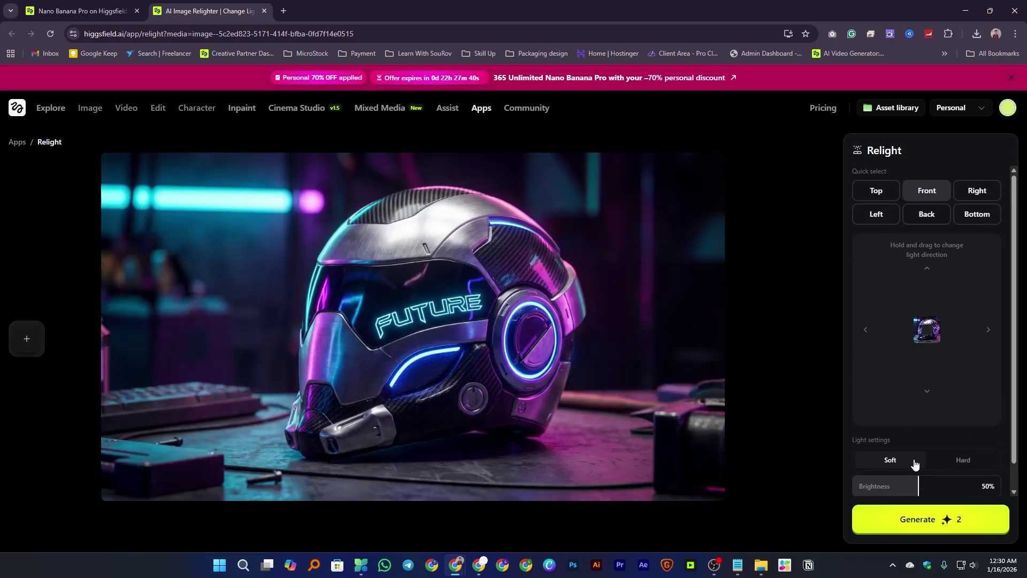
{"action": "scroll", "coordinate": [910, 469], "scroll_direction": "down", "scroll_amount": 1}
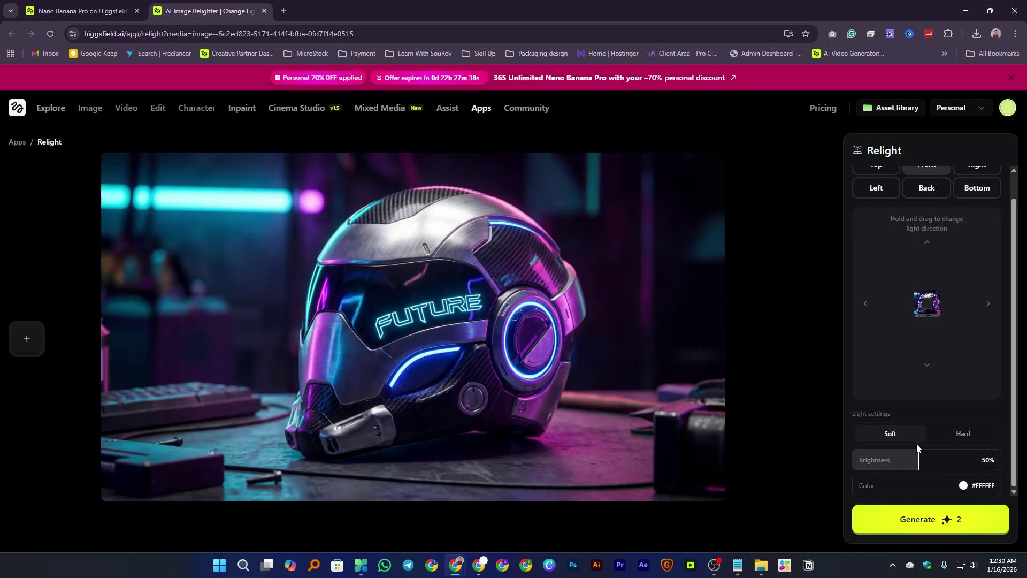
{"action": "scroll", "coordinate": [976, 428], "scroll_direction": "up", "scroll_amount": 1}
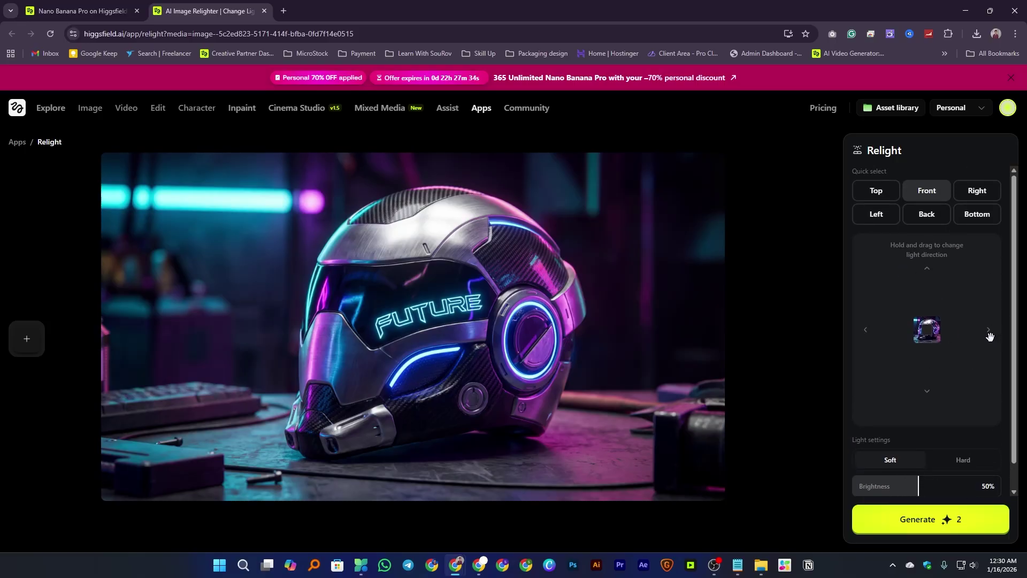
{"action": "left_click", "coordinate": [990, 334]}
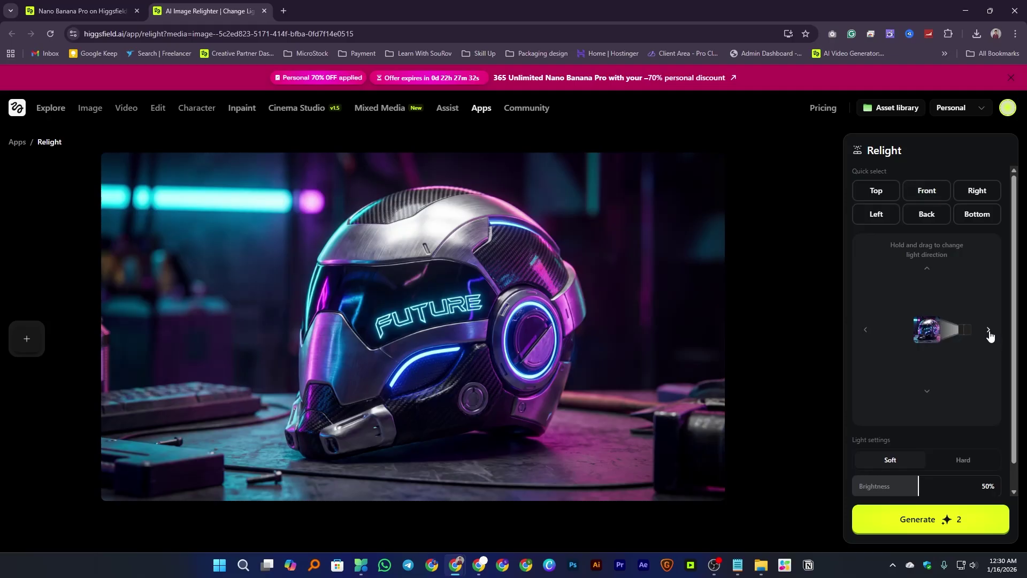
Keep the Soft light type, raise the brightness to 70% and generate the relit helmet image.
{"action": "left_click", "coordinate": [969, 465]}
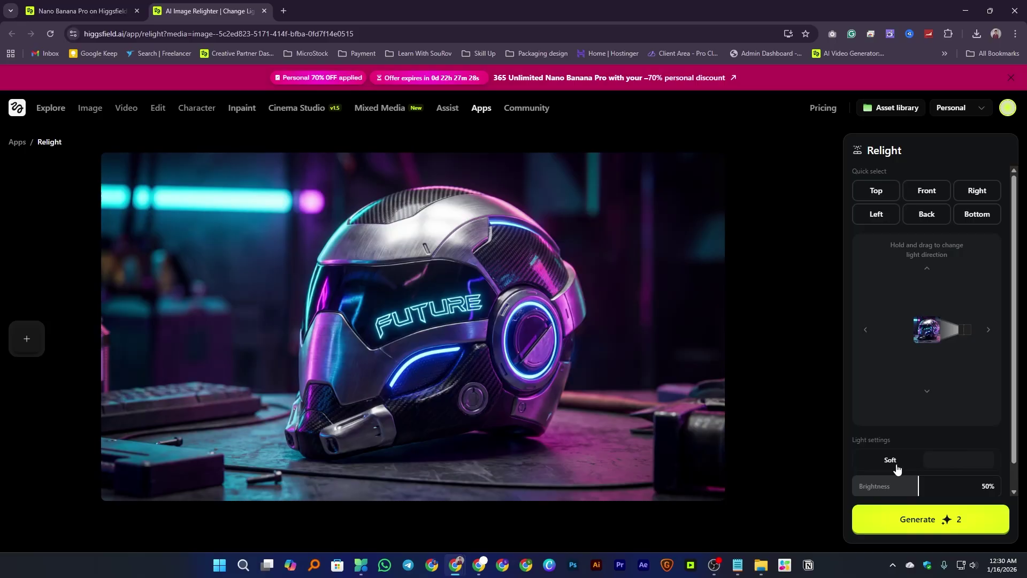
{"action": "left_click_drag", "start_coordinate": [921, 489], "coordinate": [955, 492]}
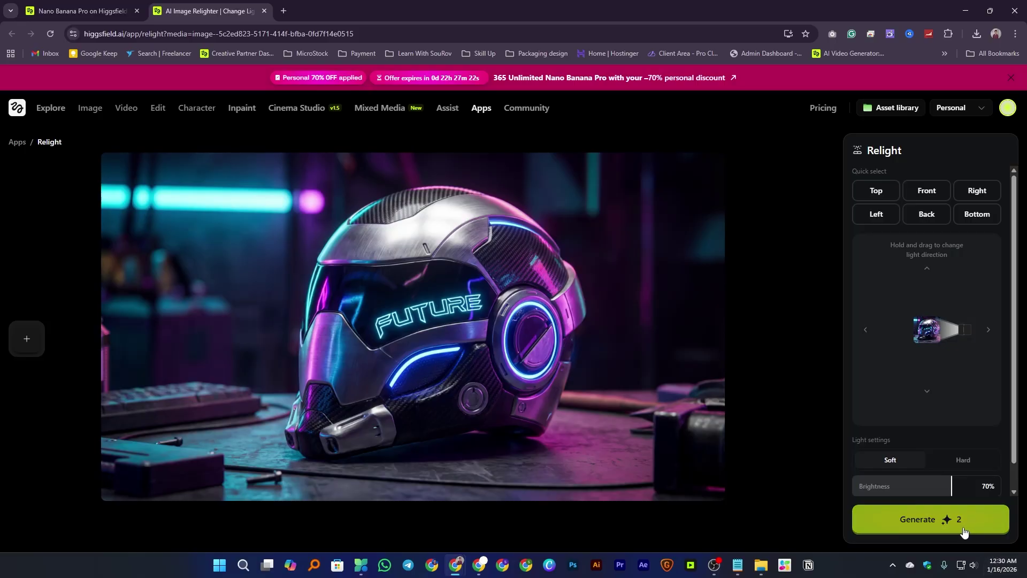
{"action": "left_click", "coordinate": [946, 521]}
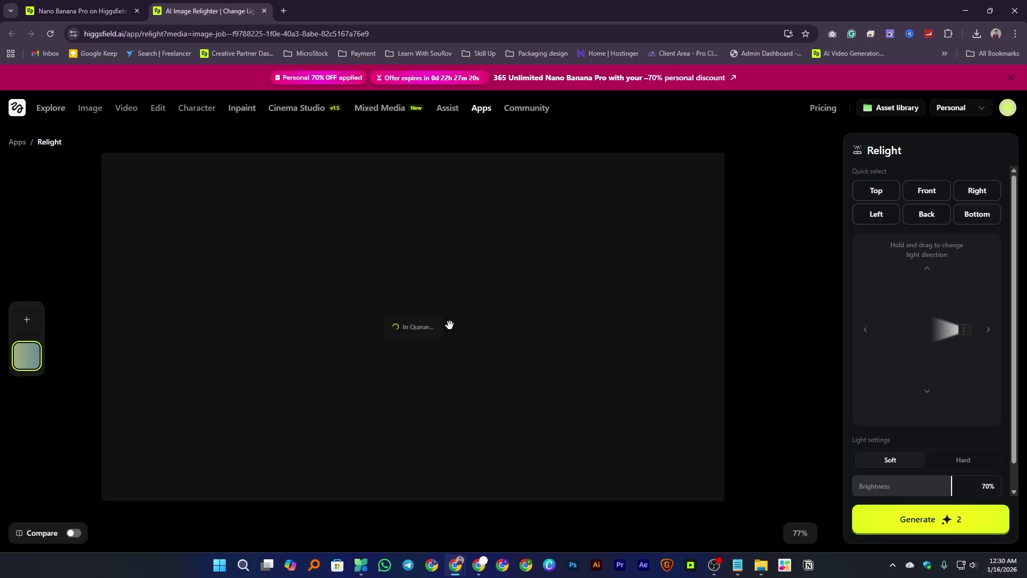
Return to the Nano Banana Pro page, open the rainy-day car image in full view and download it.
{"action": "mouse_move", "coordinate": [180, 108]}
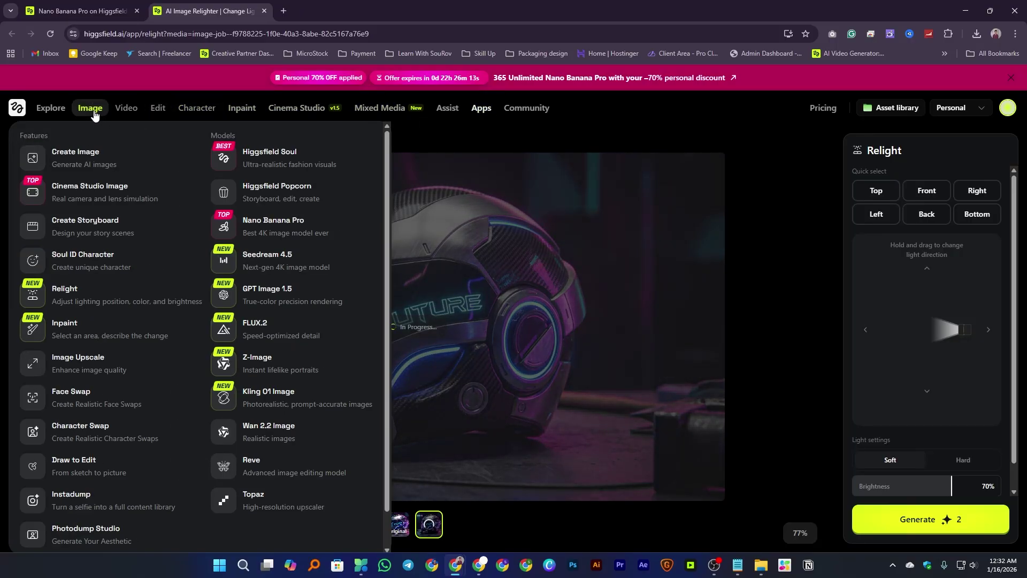
{"action": "mouse_move", "coordinate": [97, 116]}
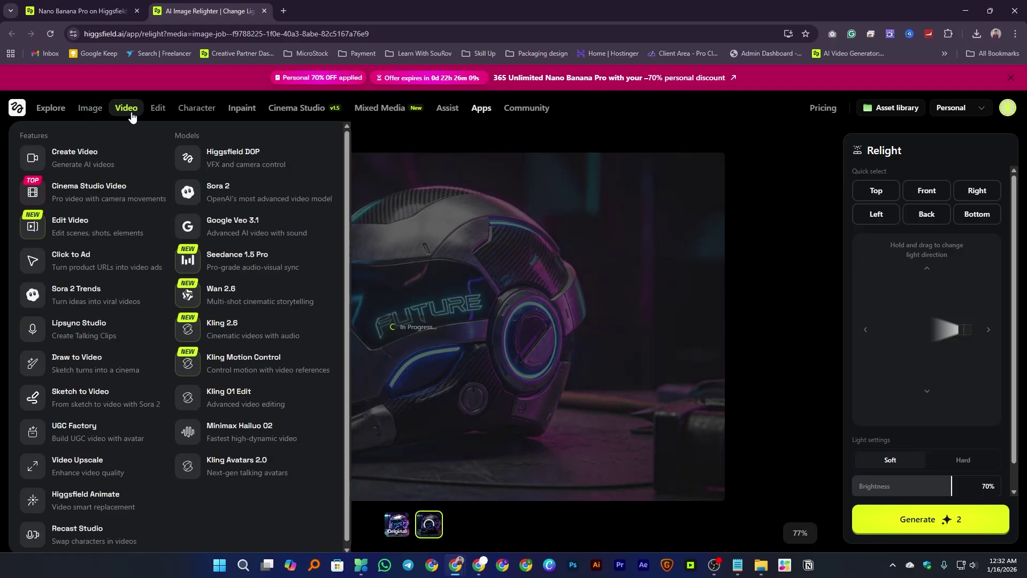
{"action": "left_click", "coordinate": [80, 11]}
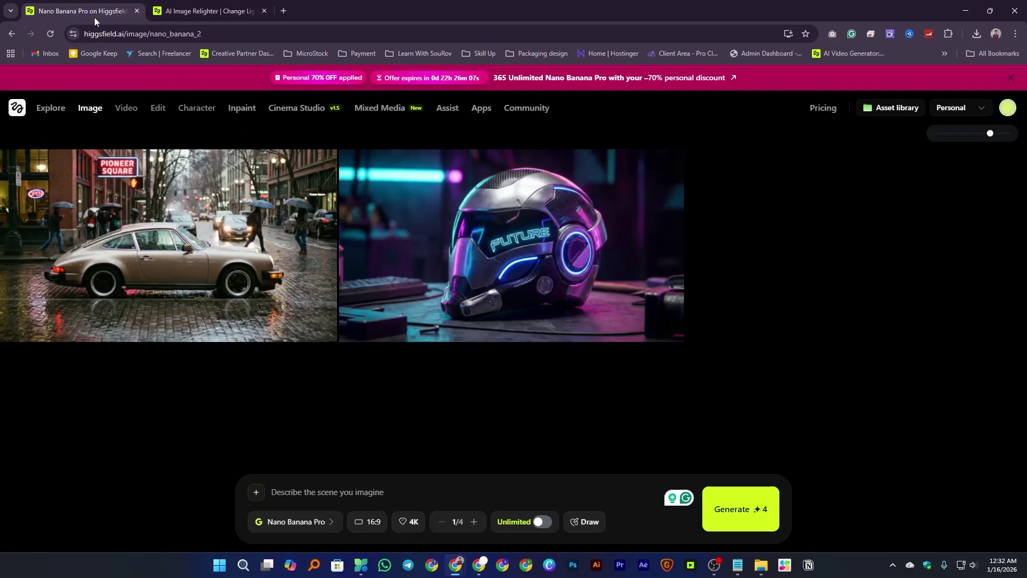
{"action": "left_click", "coordinate": [171, 241]}
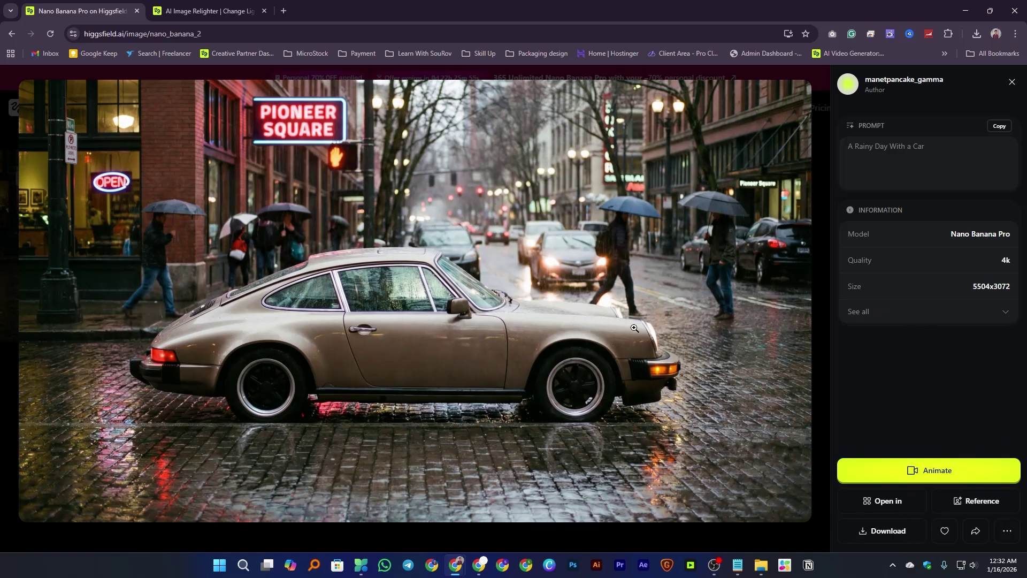
{"action": "left_click", "coordinate": [1011, 81]}
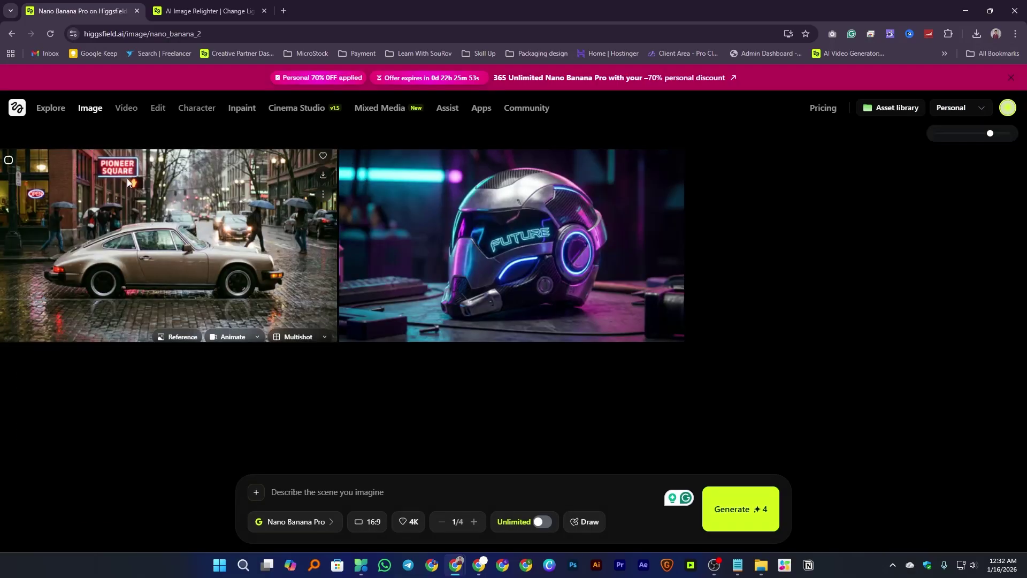
{"action": "left_click", "coordinate": [204, 250]}
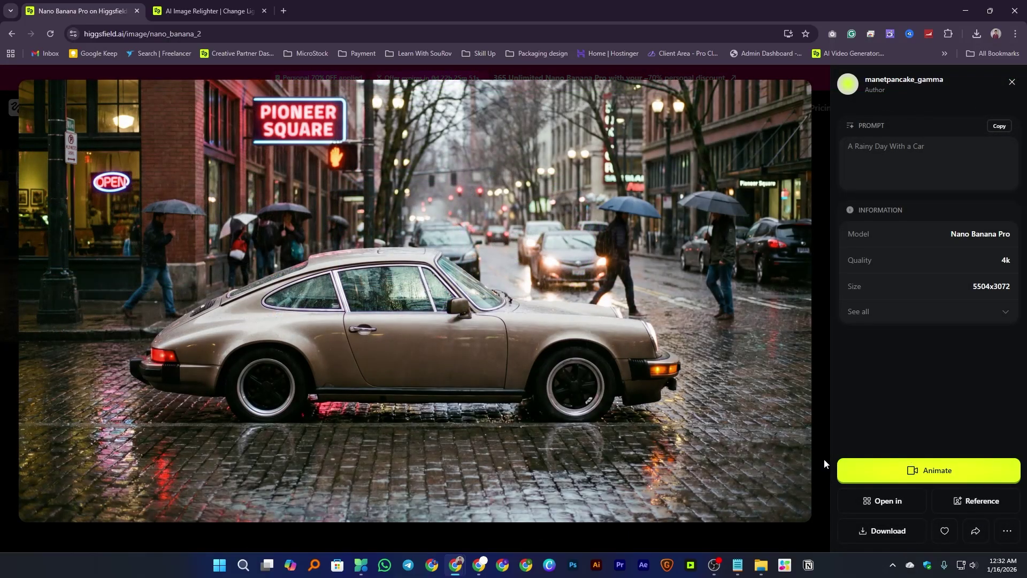
{"action": "left_click", "coordinate": [903, 534]}
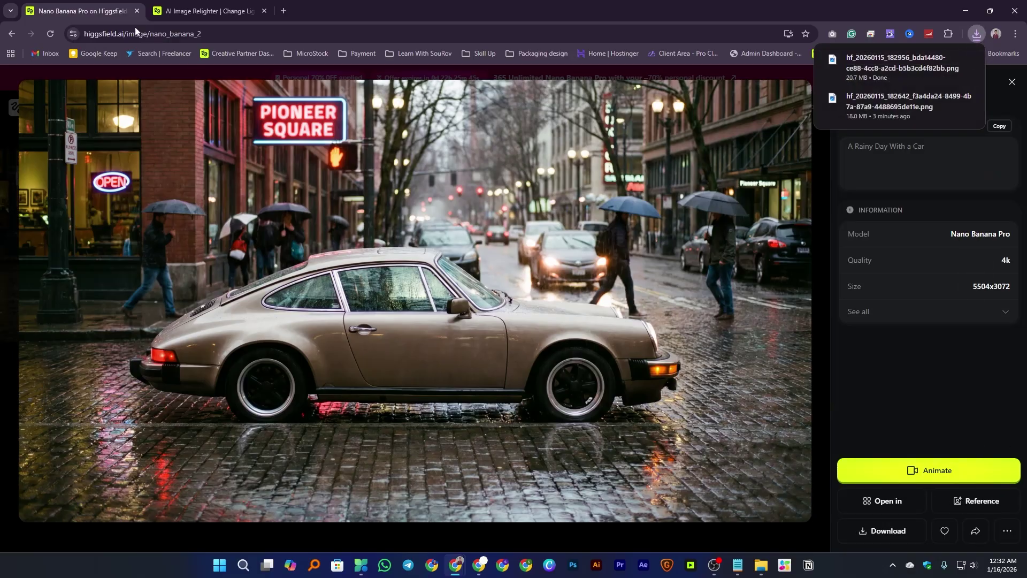
Go to the video generator and fill its prompt with the samurai fighting a giant robot text copied from the Notepad notes.
{"action": "left_click", "coordinate": [934, 473]}
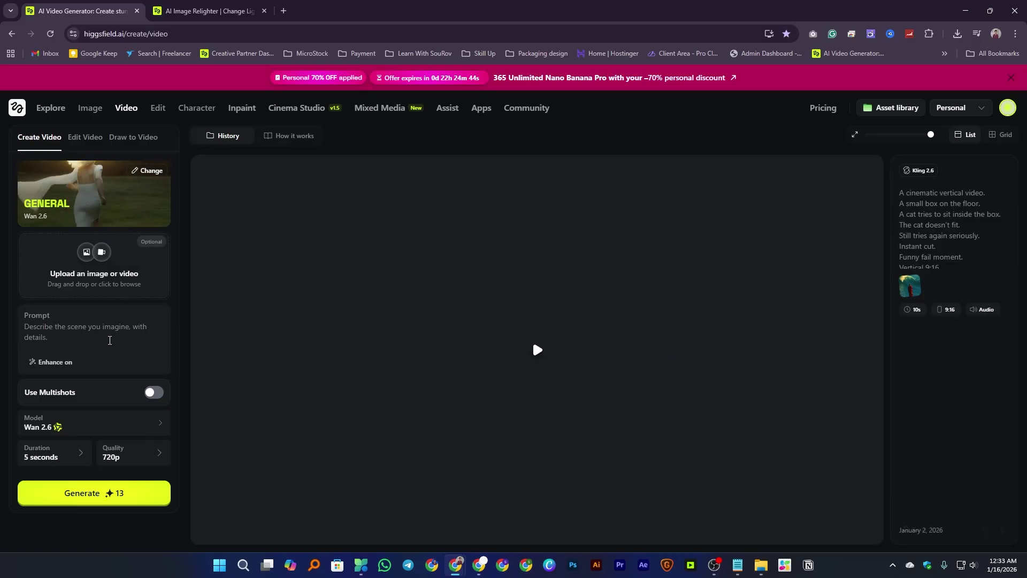
{"action": "left_click", "coordinate": [93, 322]}
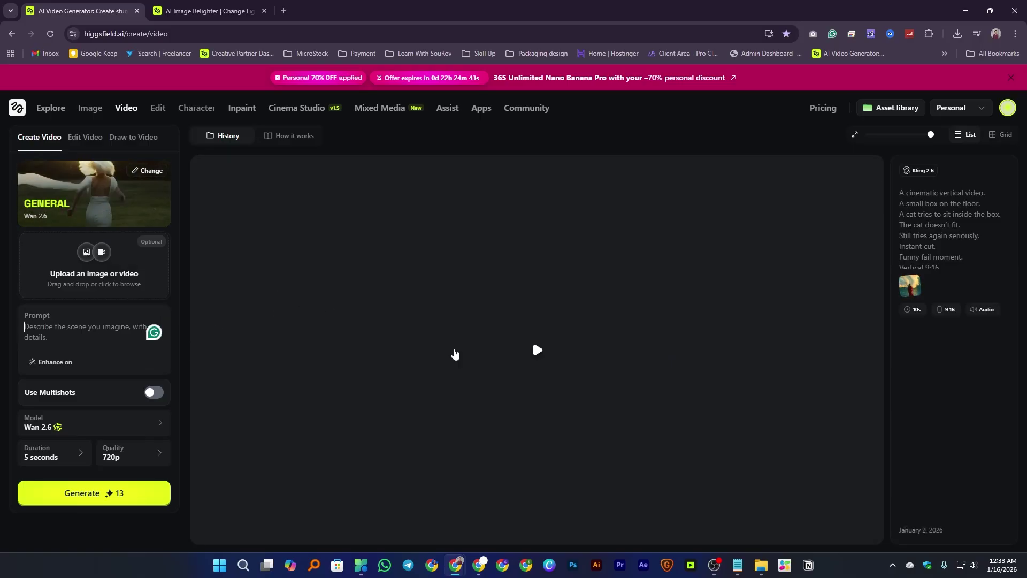
{"action": "left_click", "coordinate": [737, 566]}
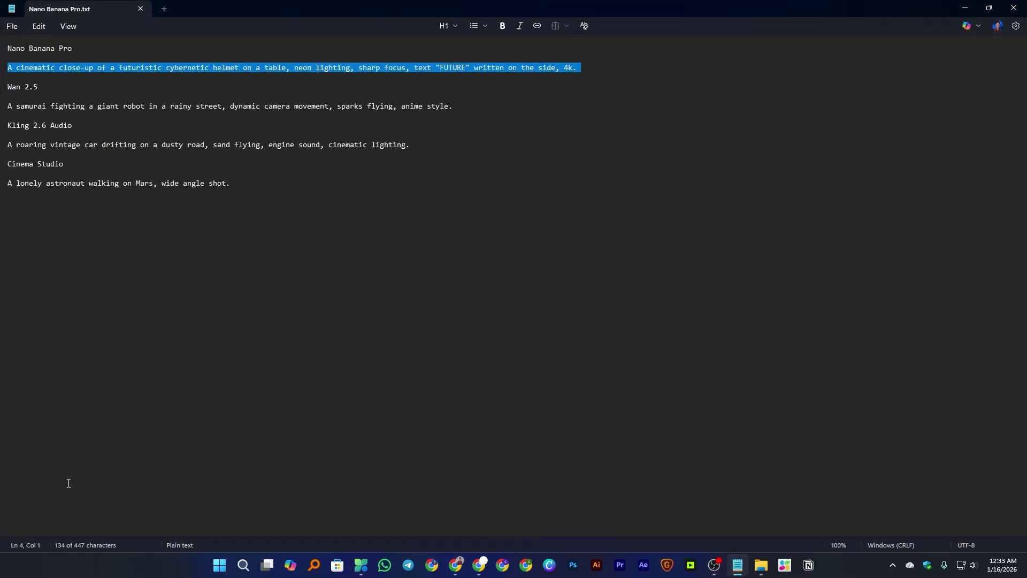
{"action": "triple_click", "coordinate": [11, 110]}
{"action": "key", "text": "ctrl+c"}
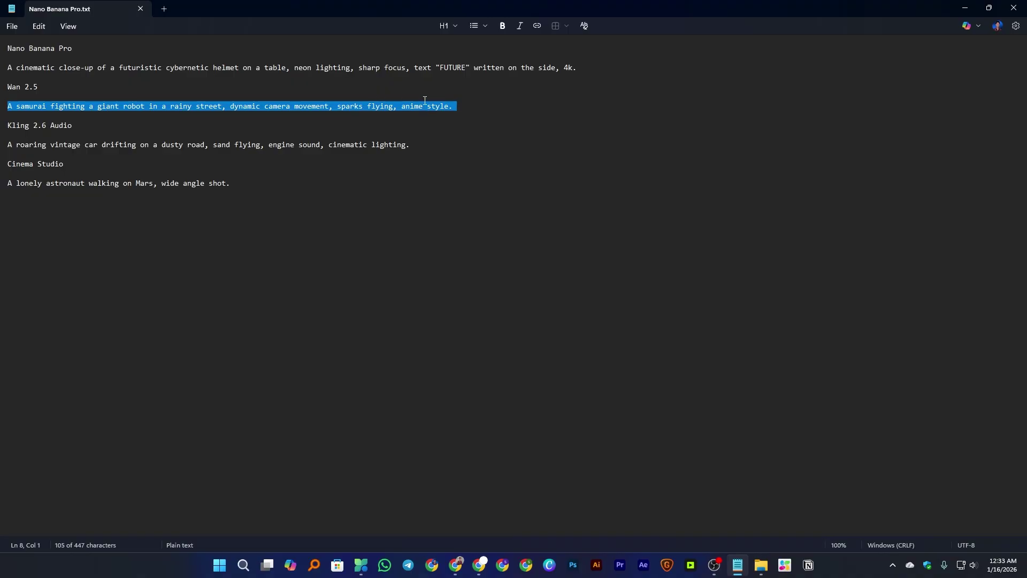
{"action": "left_click", "coordinate": [966, 9]}
{"action": "key", "text": "ctrl+v"}
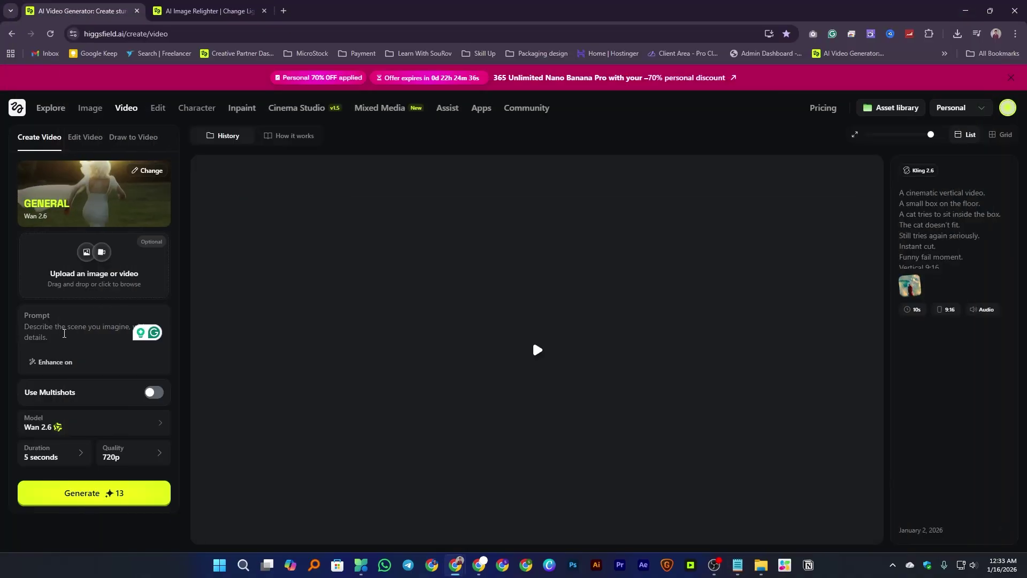
Review the model and duration options, keep Wan 2.6 at 5 seconds, set the quality to 1080p and generate the samurai video.
{"action": "left_click", "coordinate": [64, 445]}
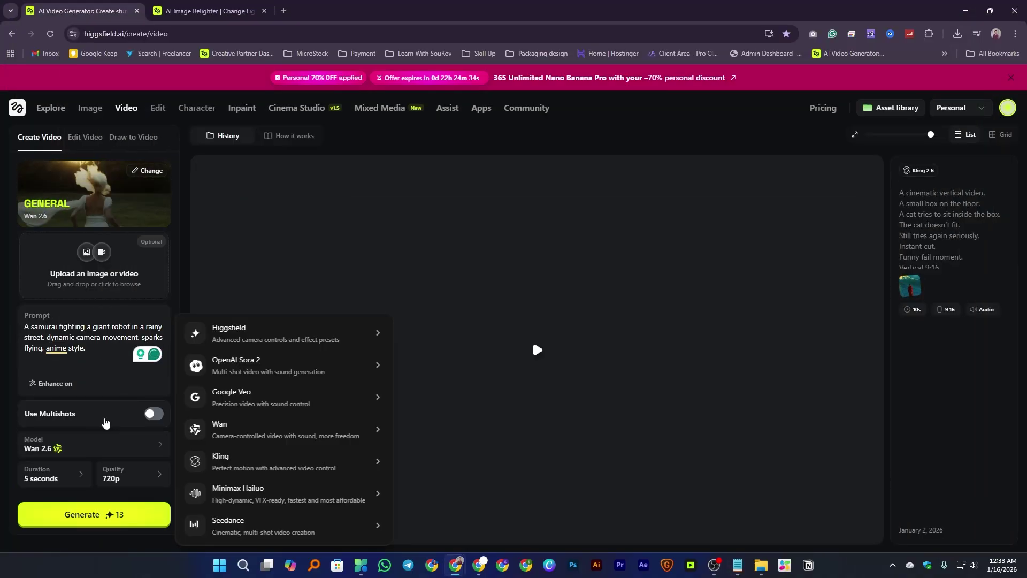
{"action": "mouse_move", "coordinate": [264, 472]}
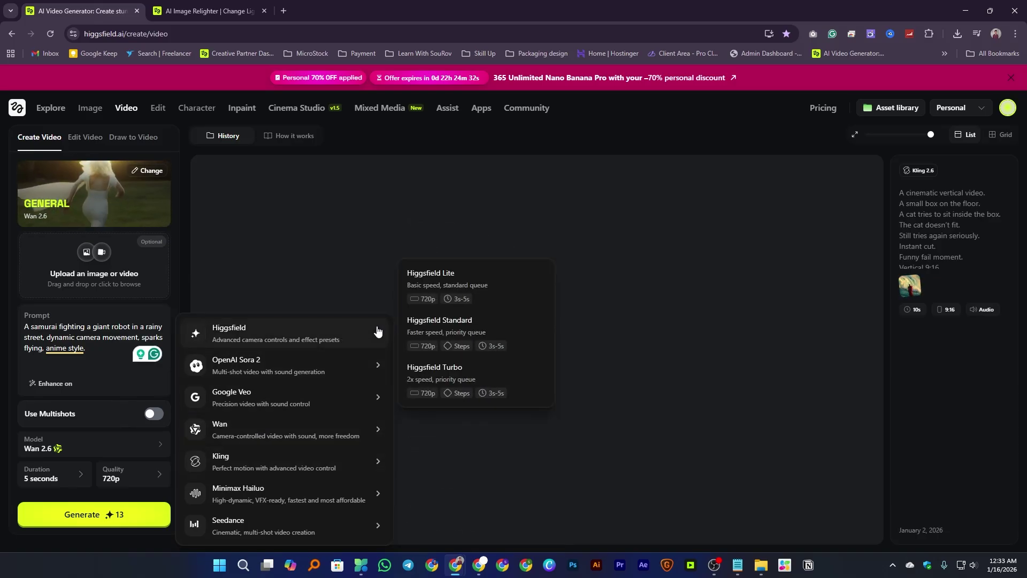
{"action": "mouse_move", "coordinate": [244, 428]}
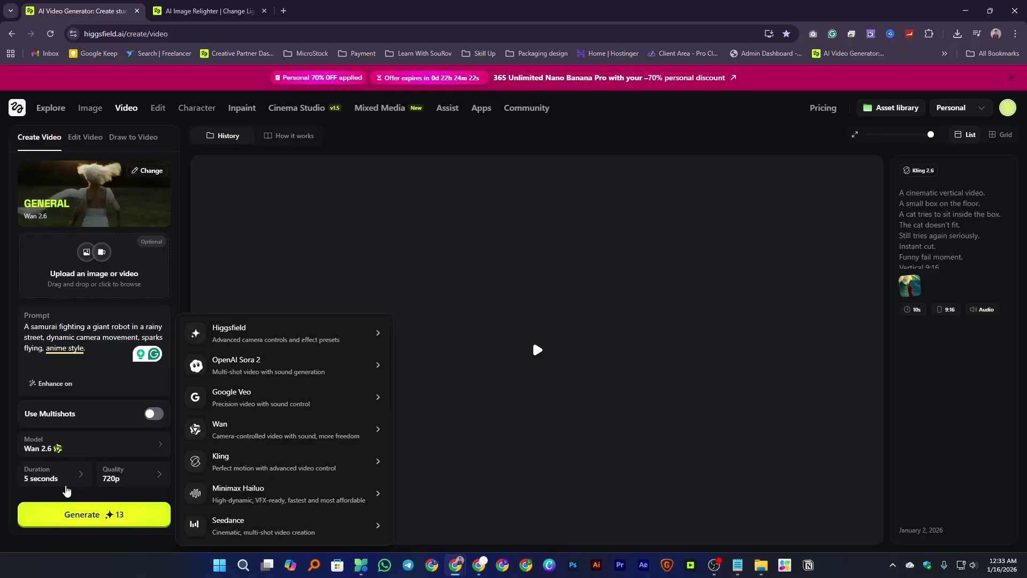
{"action": "left_click", "coordinate": [69, 479]}
{"action": "left_click", "coordinate": [73, 480]}
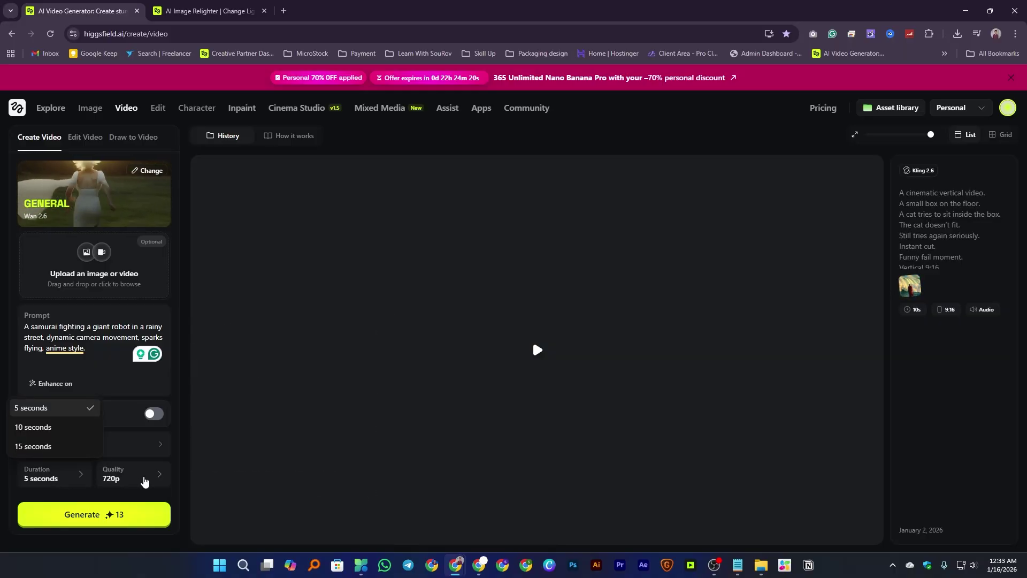
{"action": "left_click", "coordinate": [159, 473]}
{"action": "left_click", "coordinate": [159, 474]}
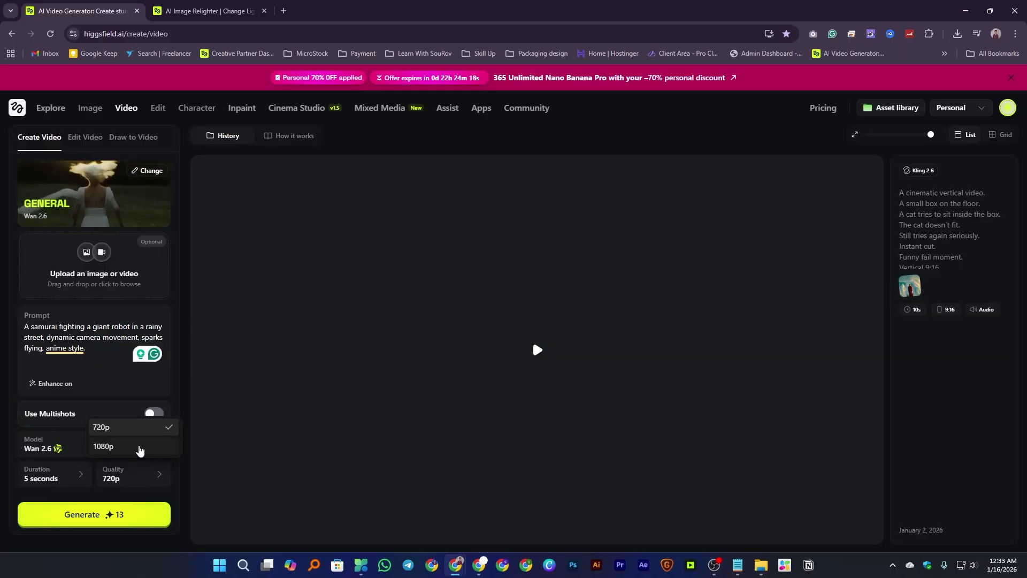
{"action": "left_click", "coordinate": [140, 447]}
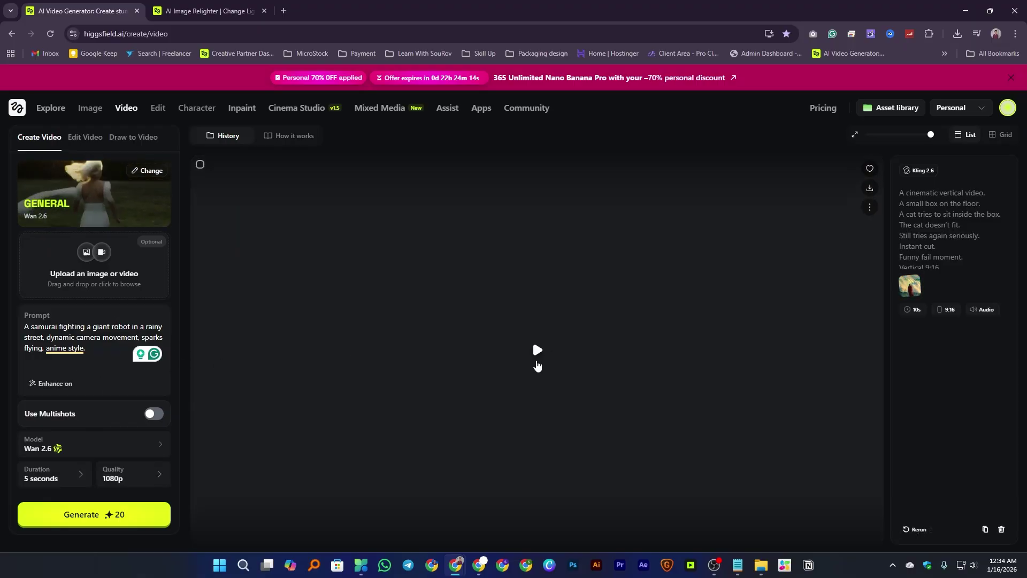
{"action": "left_click", "coordinate": [110, 515]}
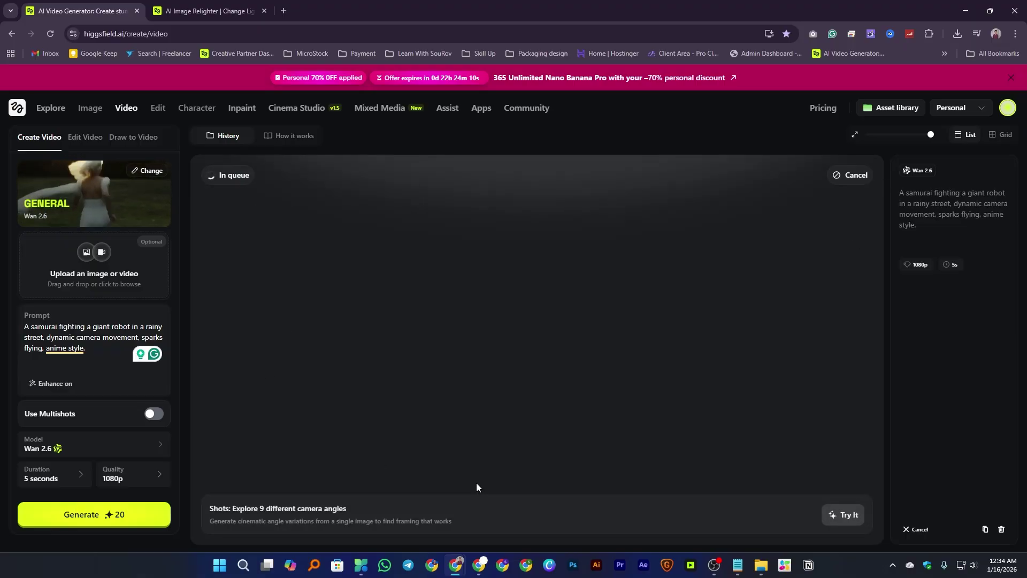
Compare the relit helmet image with the original in the Relight tool, and close the Relight page.
{"action": "left_click", "coordinate": [176, 7]}
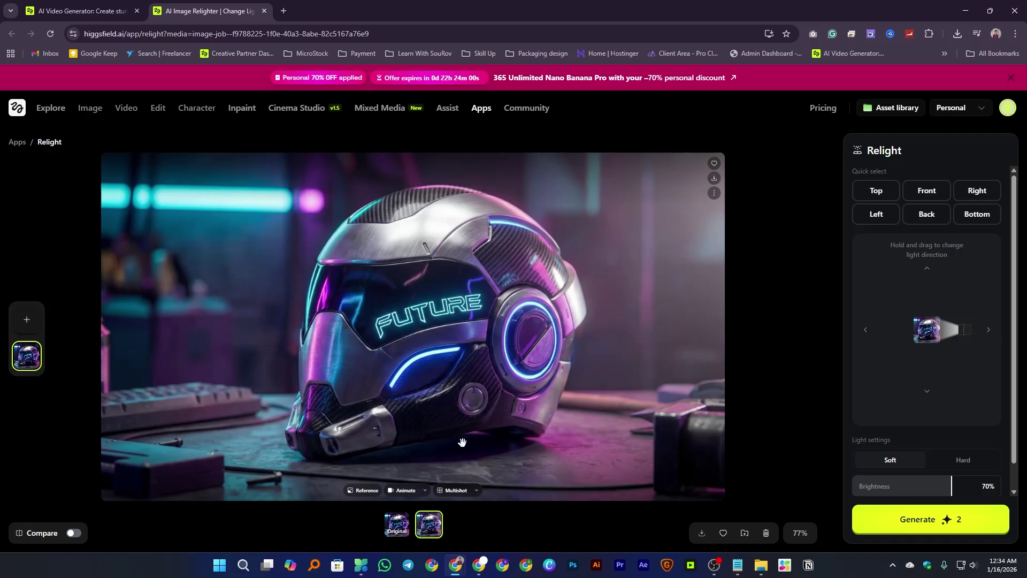
{"action": "left_click", "coordinate": [396, 529]}
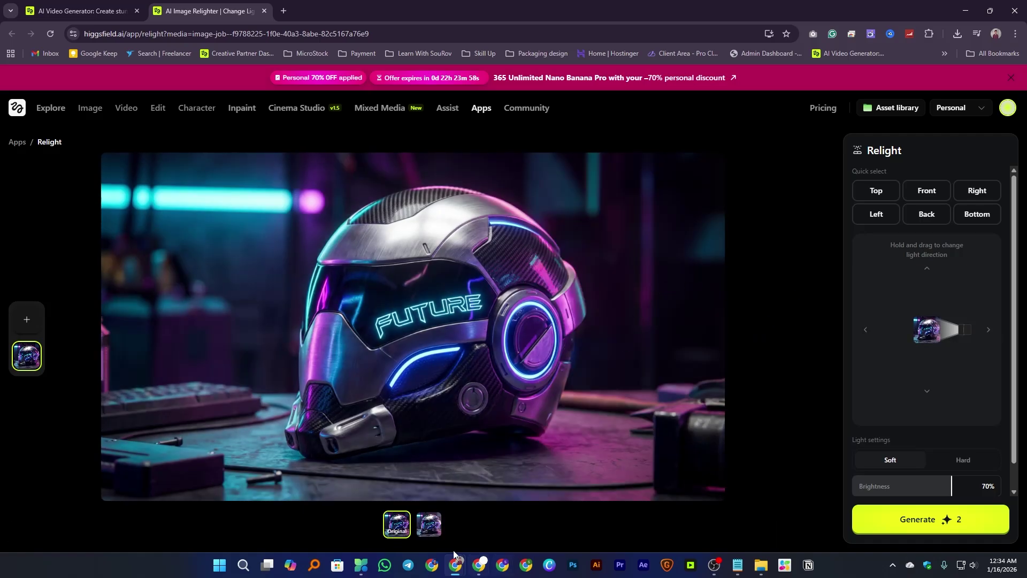
{"action": "left_click", "coordinate": [431, 526]}
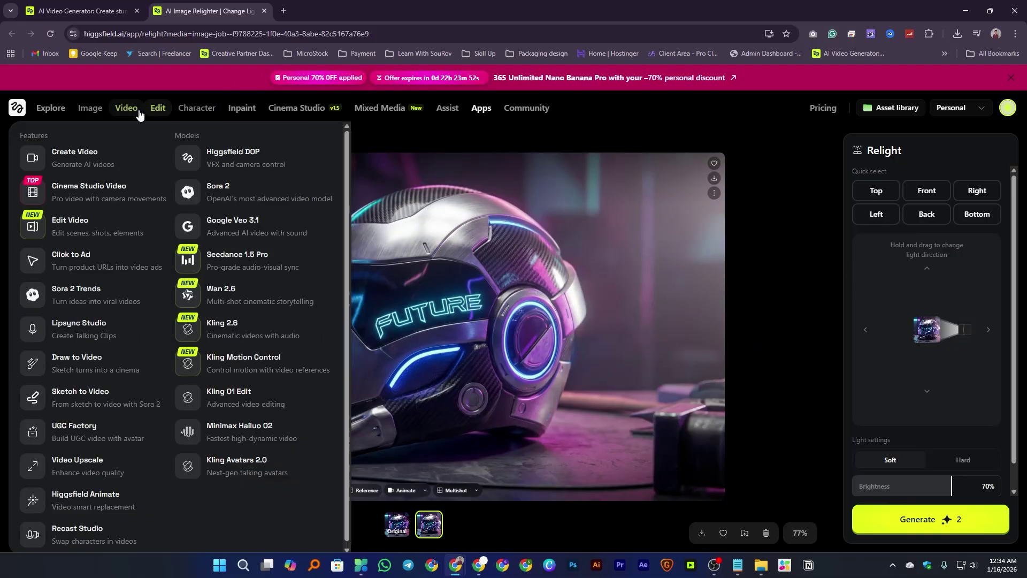
{"action": "left_click", "coordinate": [263, 11]}
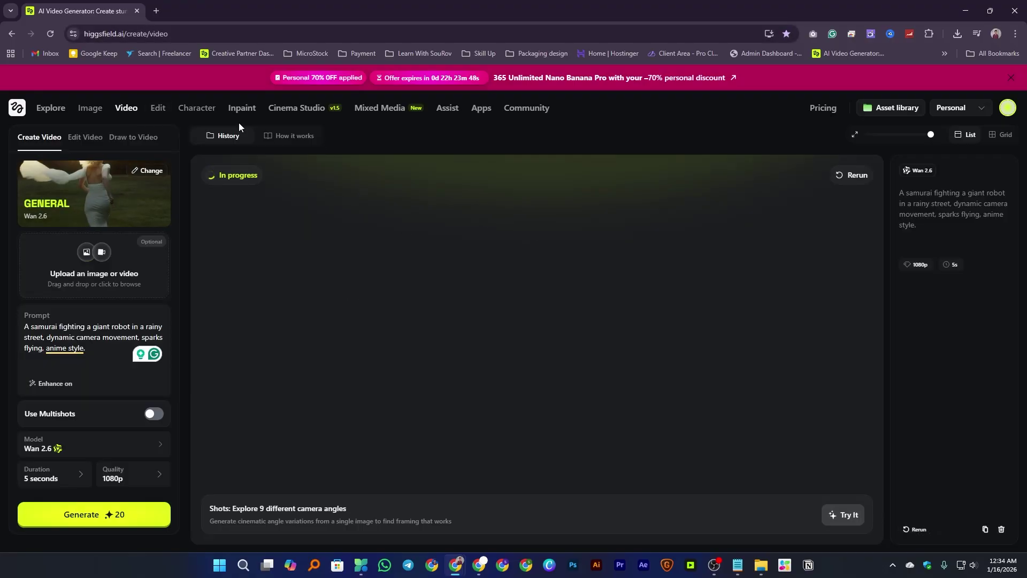
Open the Kling 2.6 video generator in a new browser tab and switch to it.
{"action": "mouse_move", "coordinate": [125, 110]}
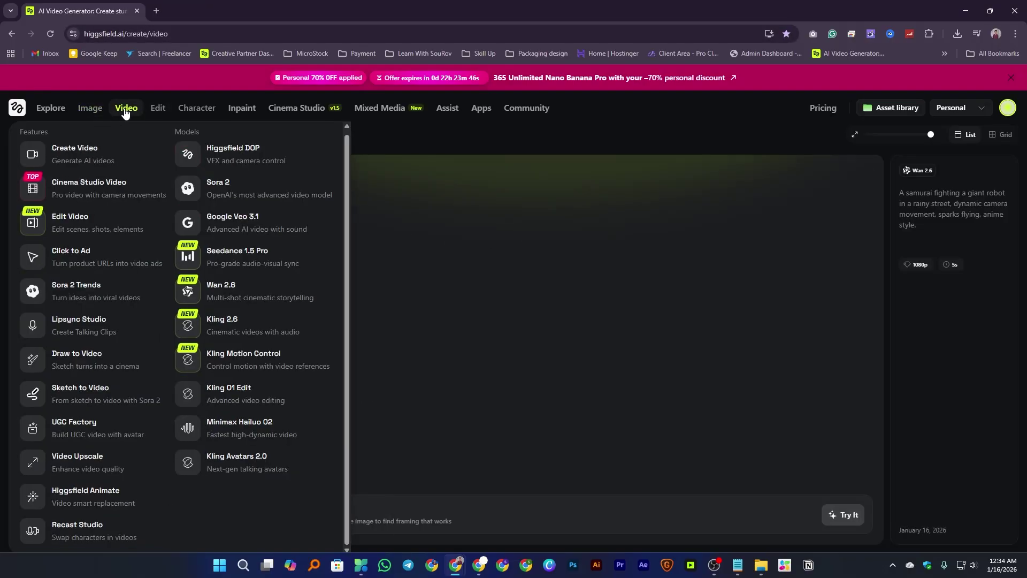
{"action": "middle_click", "coordinate": [230, 322]}
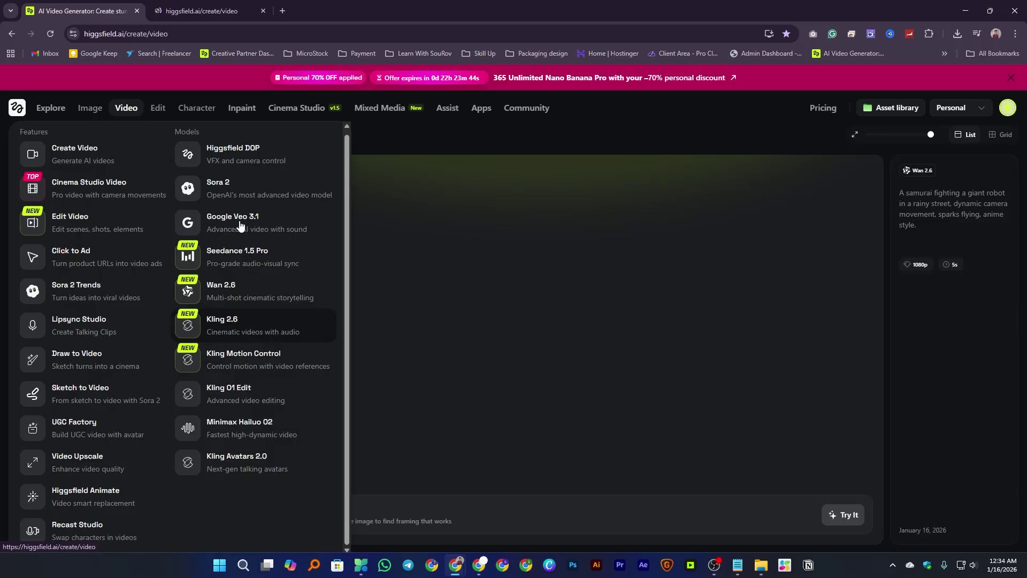
{"action": "left_click", "coordinate": [221, 5]}
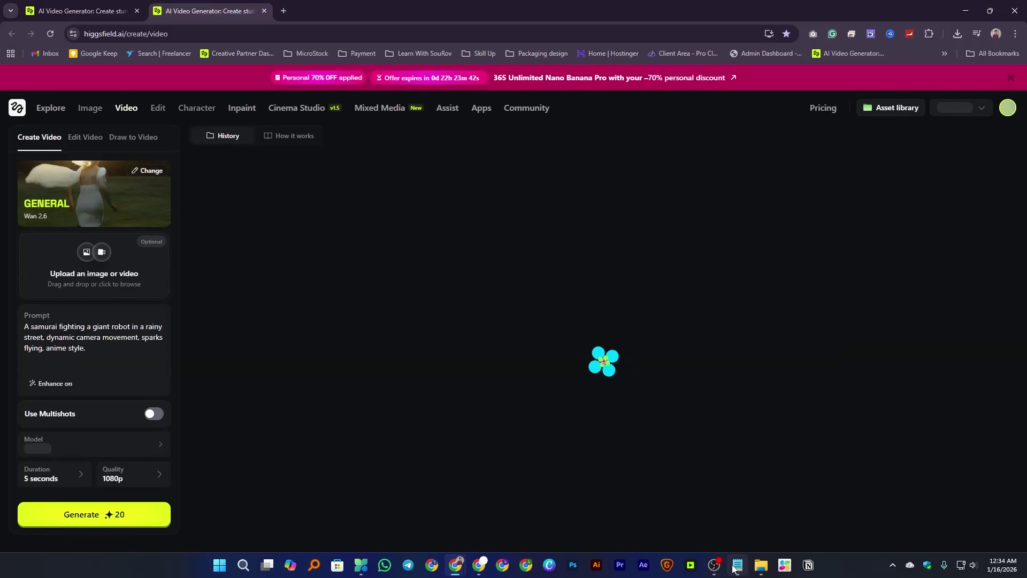
Replace the video prompt with the roaring vintage car text copied from the Kling 2.6 Audio section of the Notepad notes.
{"action": "left_click", "coordinate": [738, 570]}
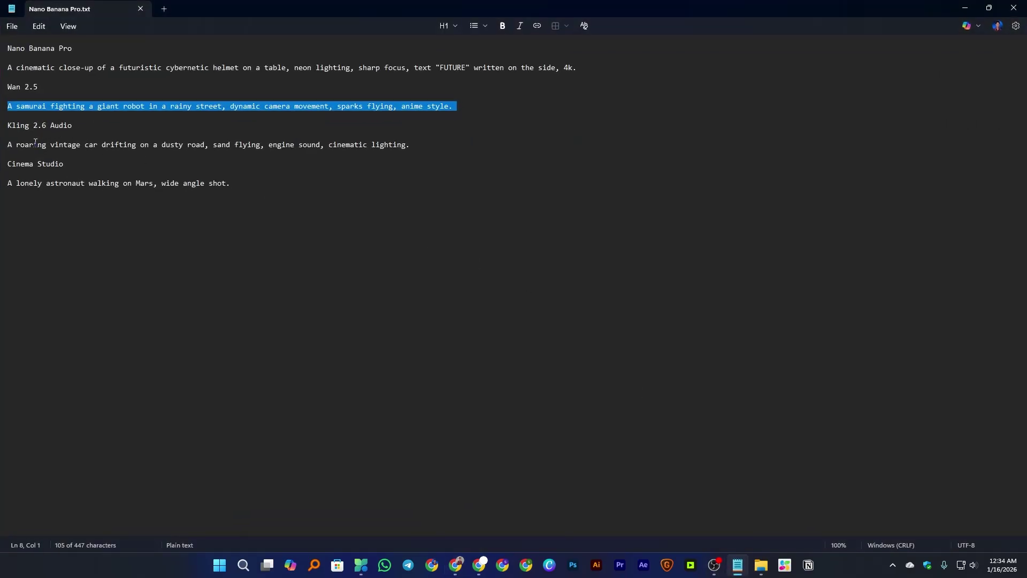
{"action": "triple_click", "coordinate": [8, 147]}
{"action": "key", "text": "ctrl+c"}
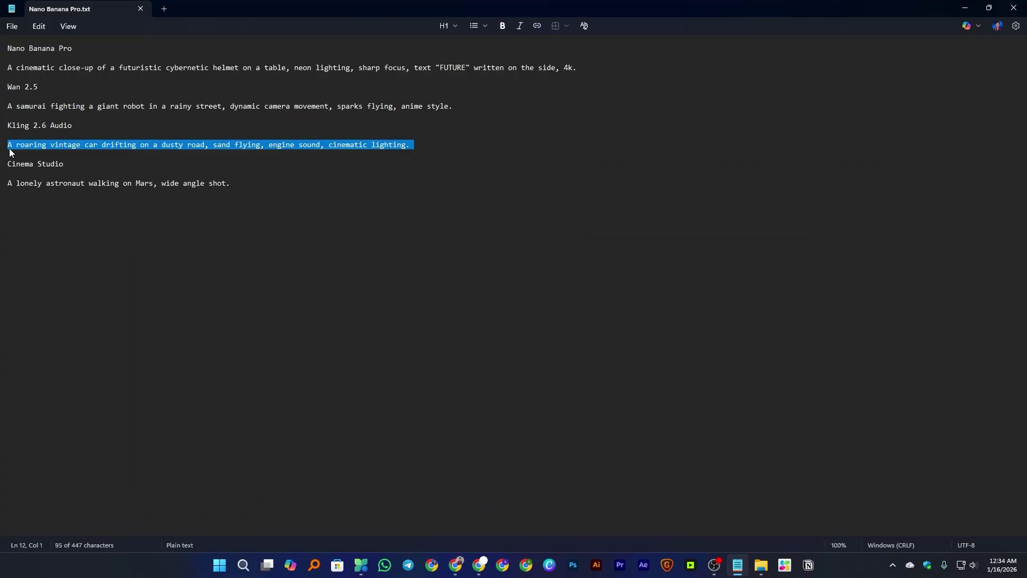
{"action": "mouse_move", "coordinate": [459, 571]}
{"action": "left_click", "coordinate": [447, 530]}
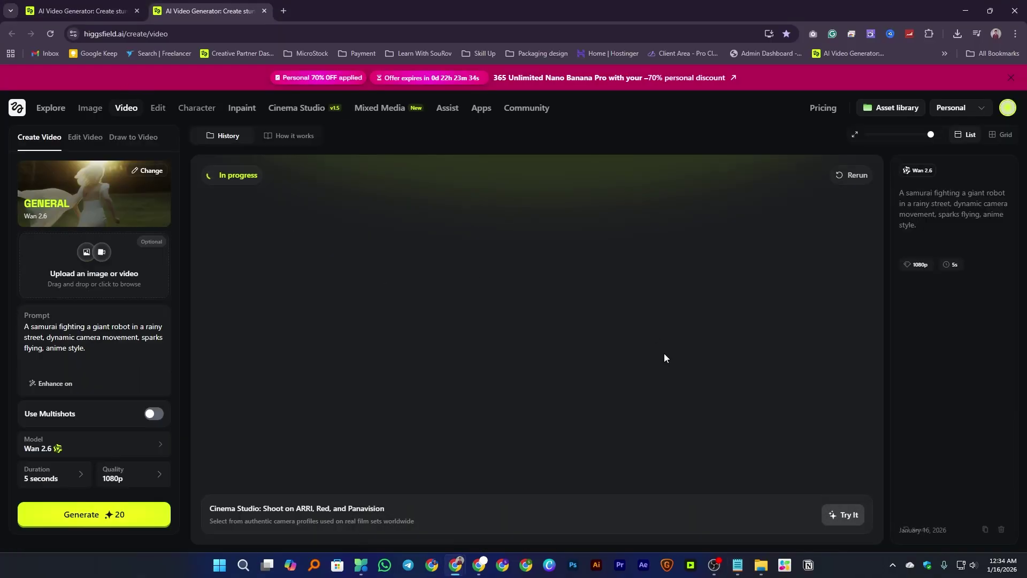
{"action": "left_click", "coordinate": [135, 359]}
{"action": "key", "text": "ctrl+a"}
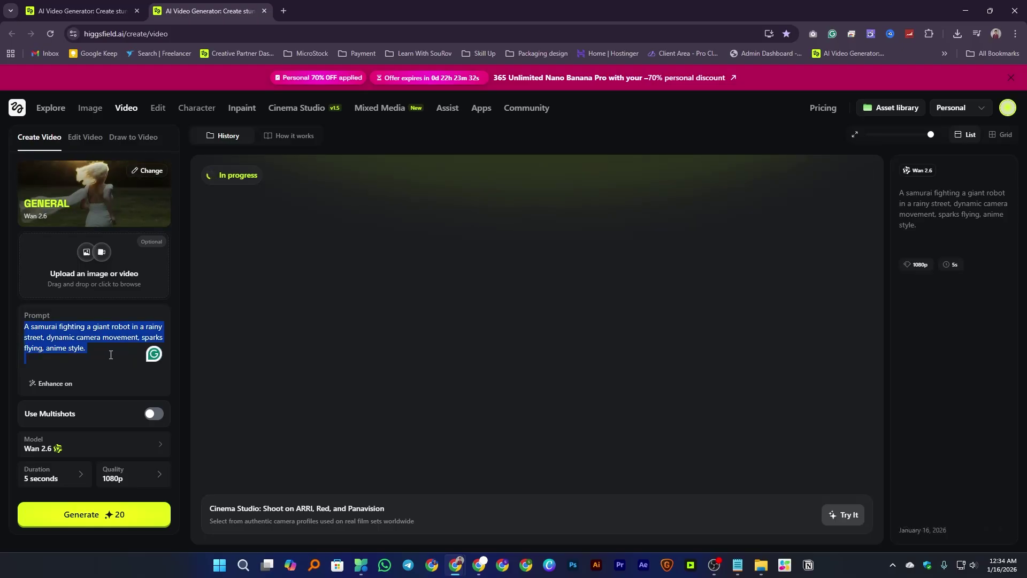
{"action": "key", "text": "ctrl+v"}
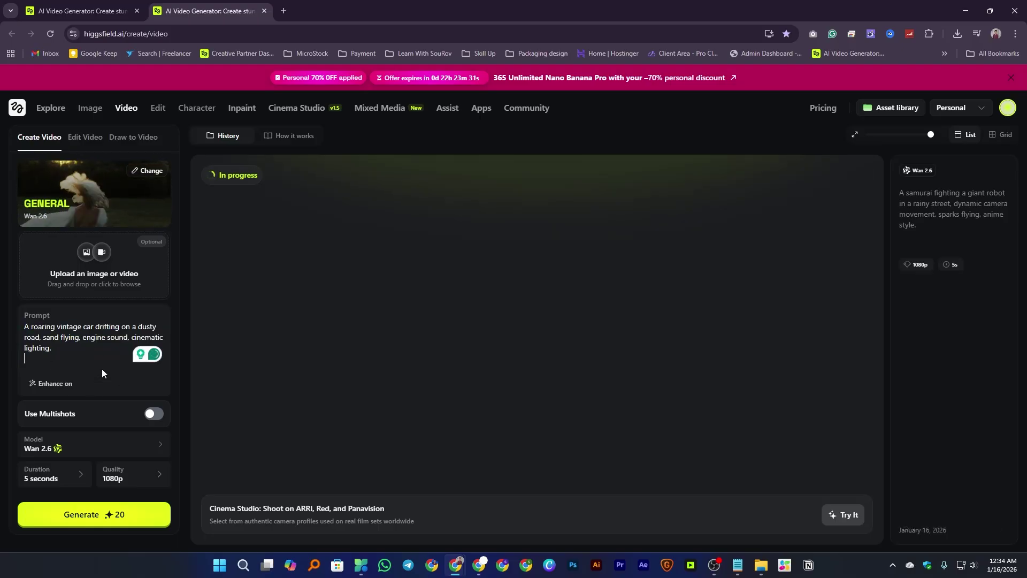
Switch the video generation model from Wan to Kling 2.6.
{"action": "left_click", "coordinate": [59, 449]}
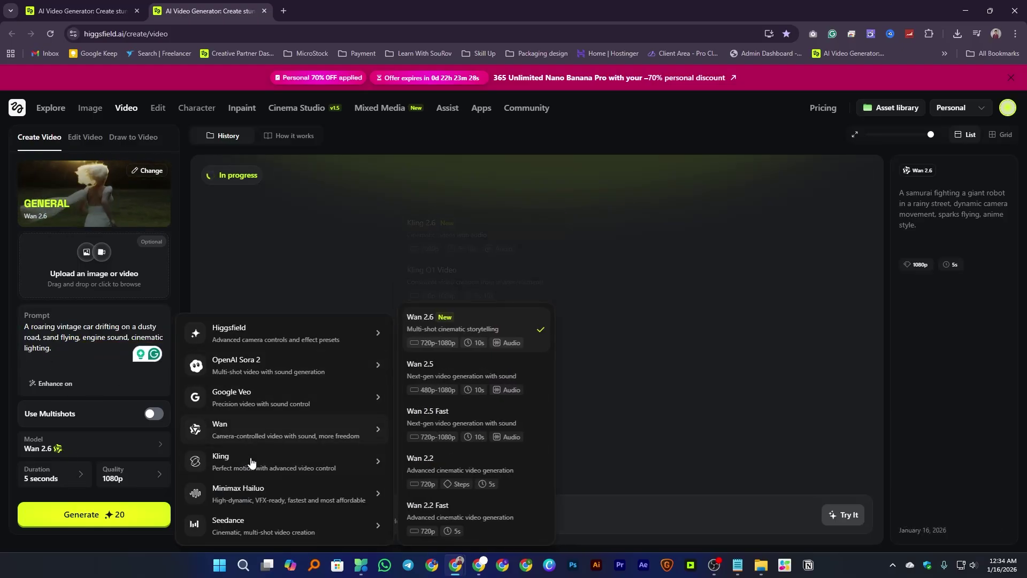
{"action": "mouse_move", "coordinate": [321, 463]}
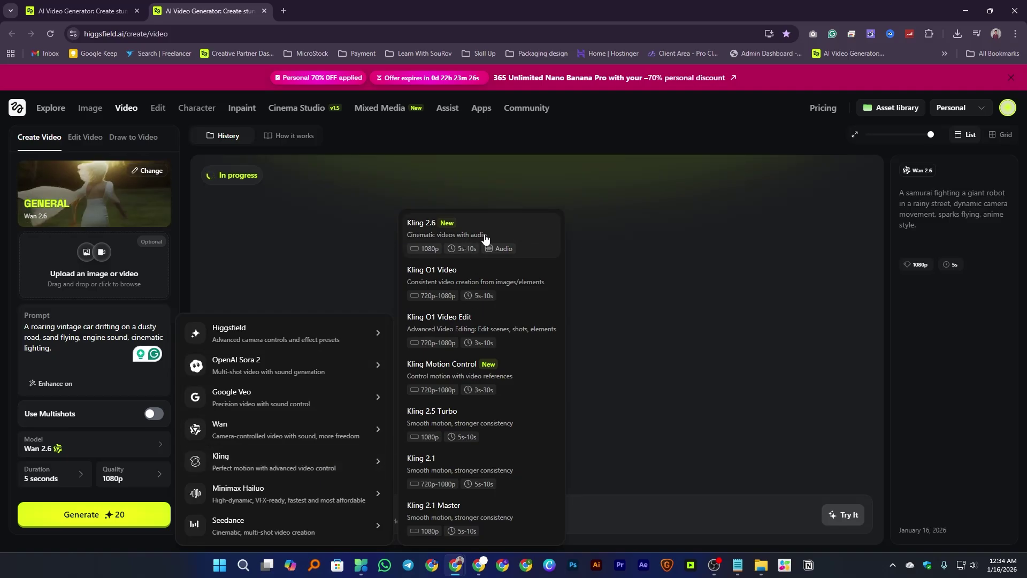
{"action": "left_click", "coordinate": [464, 244]}
Set the duration to 10s, keep the 16:9 aspect ratio with audio on, and generate the vintage car video.
{"action": "left_click", "coordinate": [59, 475]}
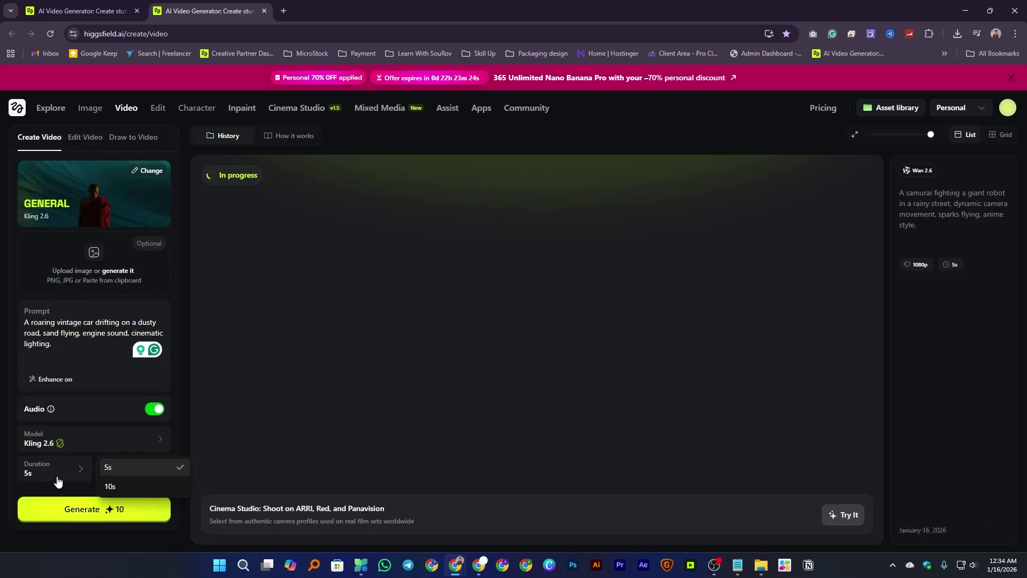
{"action": "left_click", "coordinate": [145, 482]}
{"action": "left_click", "coordinate": [131, 469]}
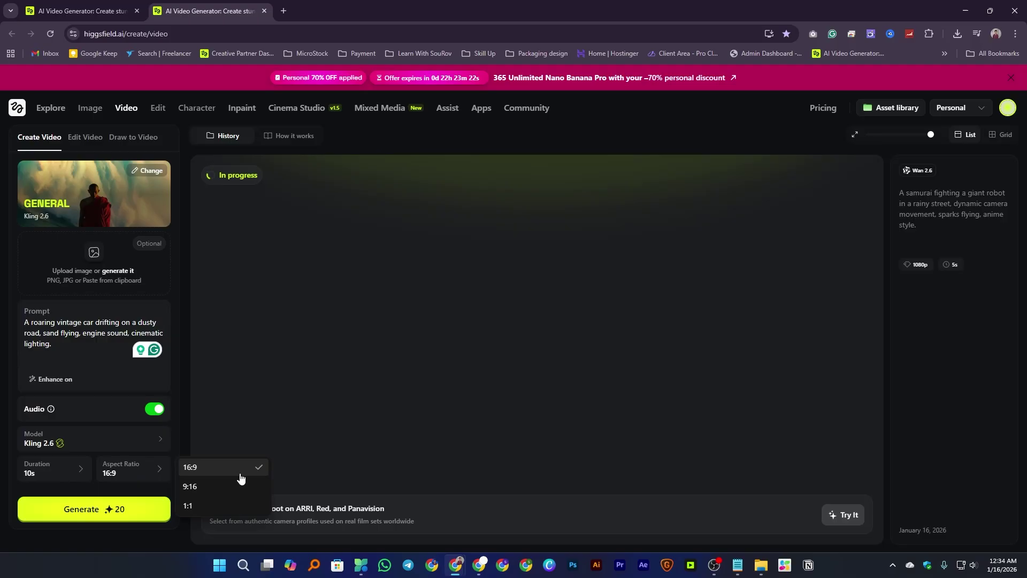
{"action": "left_click", "coordinate": [131, 470]}
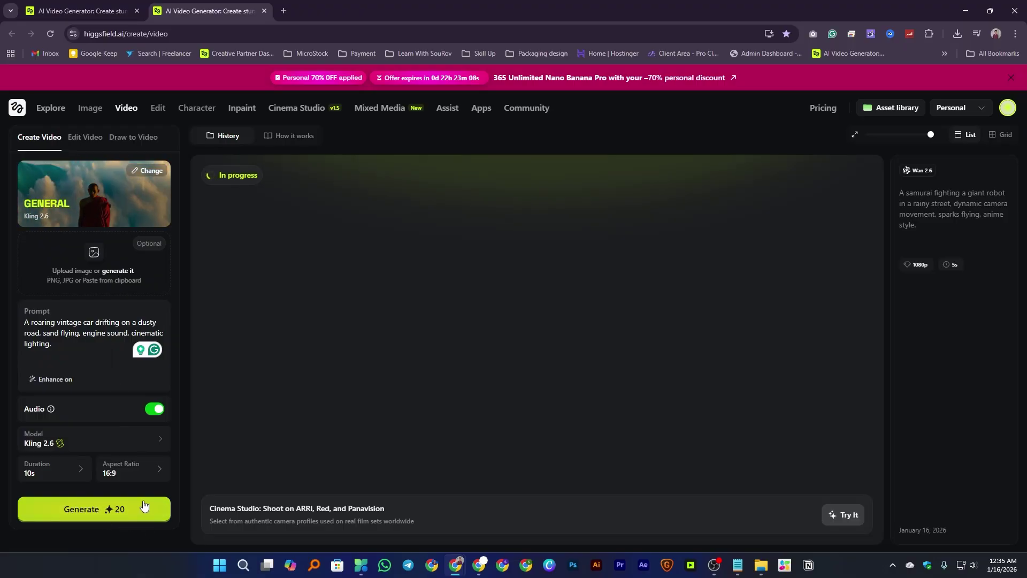
{"action": "left_click", "coordinate": [107, 509]}
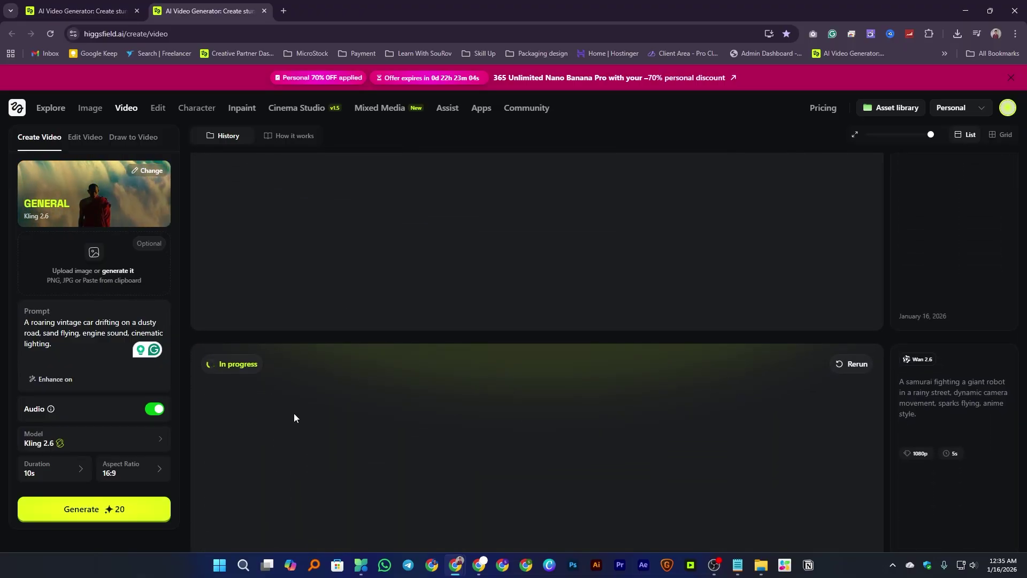
Check the progress of the samurai video in the other browser tab and open Cinema Studio in a new tab.
{"action": "left_click", "coordinate": [130, 5]}
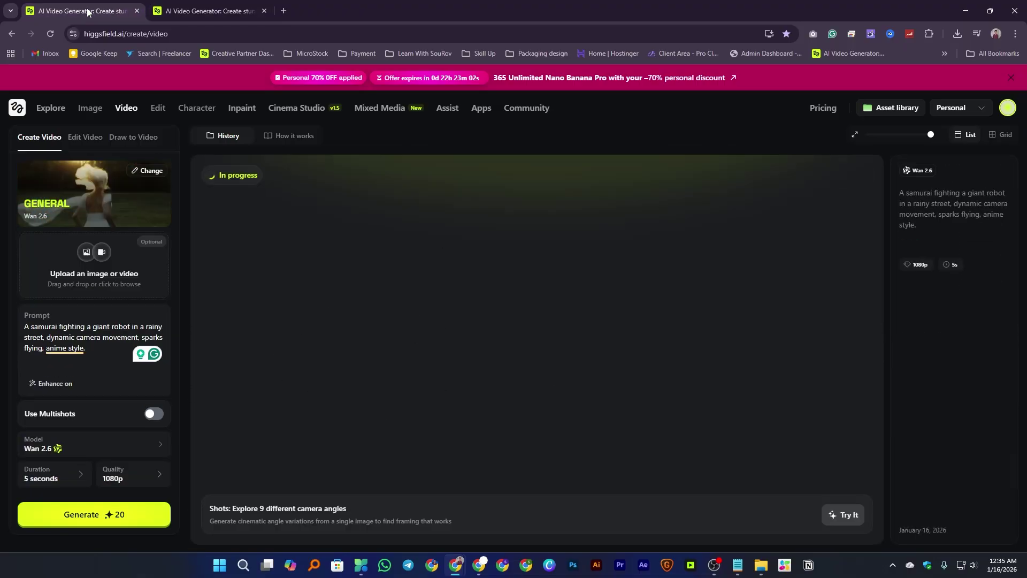
{"action": "left_click", "coordinate": [201, 26]}
{"action": "left_click", "coordinate": [199, 8]}
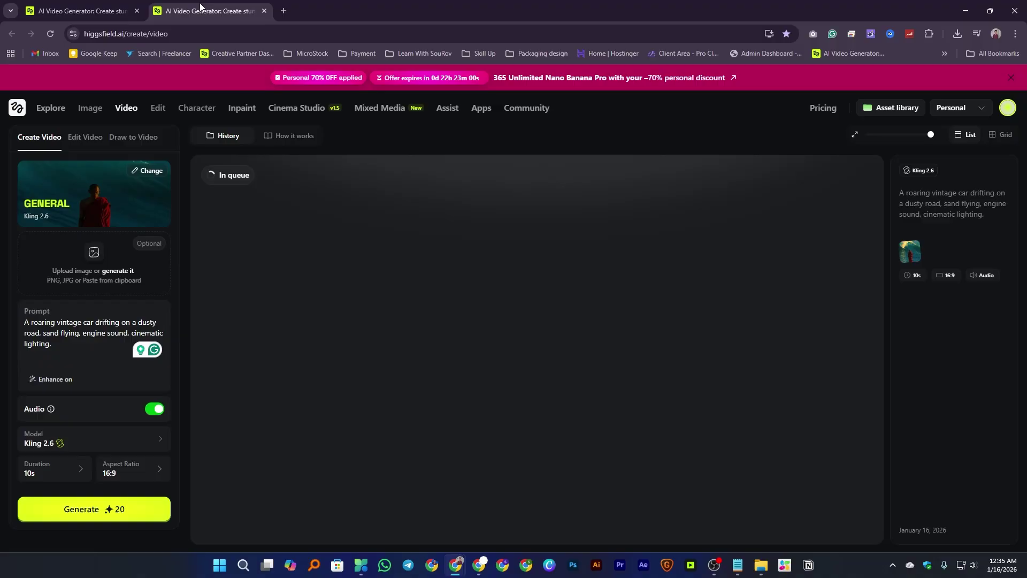
{"action": "left_click", "coordinate": [297, 107]}
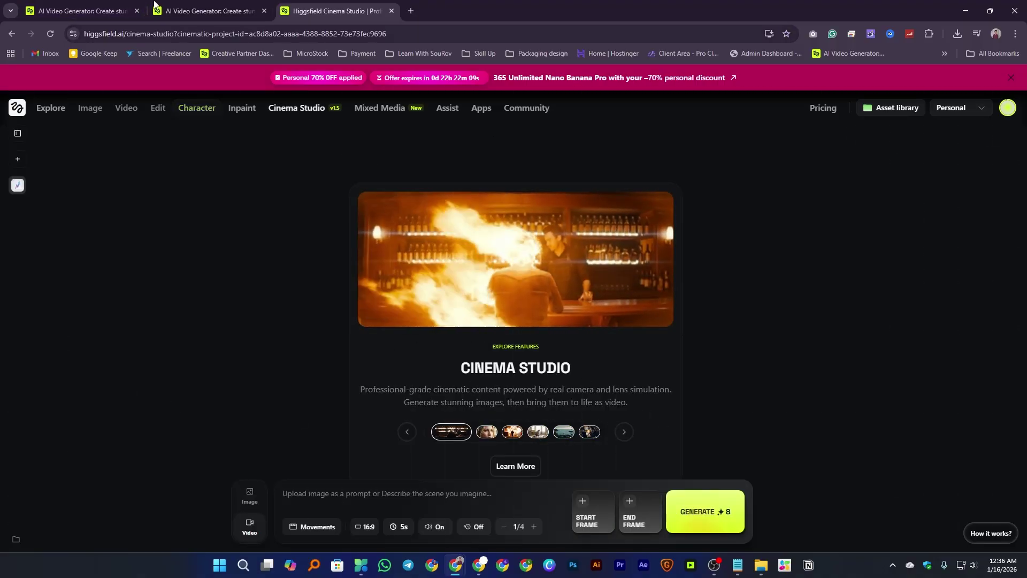
Check the queued videos in the generation history and open the Nano Banana Pro image generator in a new browser tab.
{"action": "left_click", "coordinate": [212, 7]}
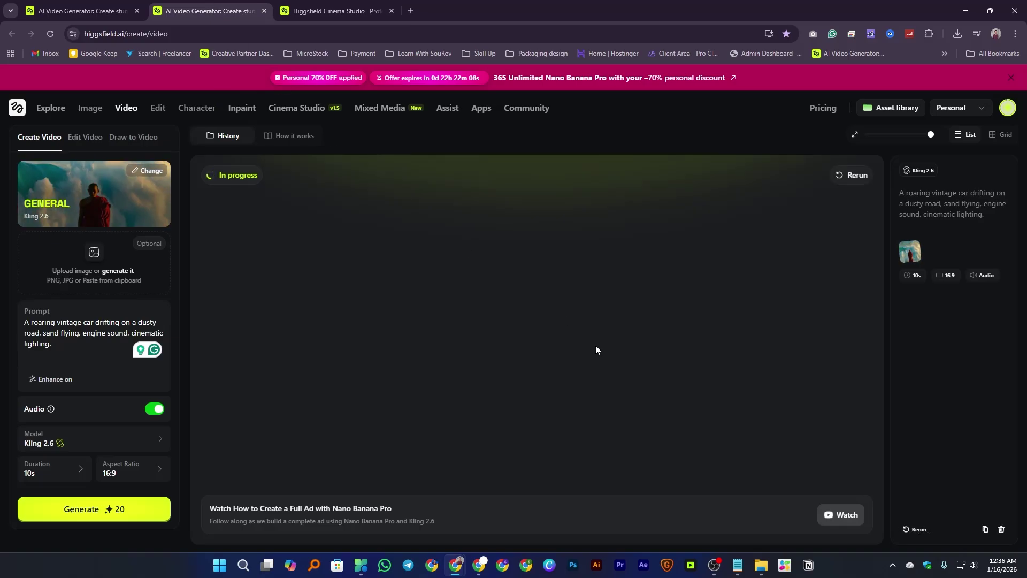
{"action": "scroll", "coordinate": [374, 332], "scroll_direction": "down", "scroll_amount": 4}
{"action": "scroll", "coordinate": [321, 337], "scroll_direction": "up", "scroll_amount": 4}
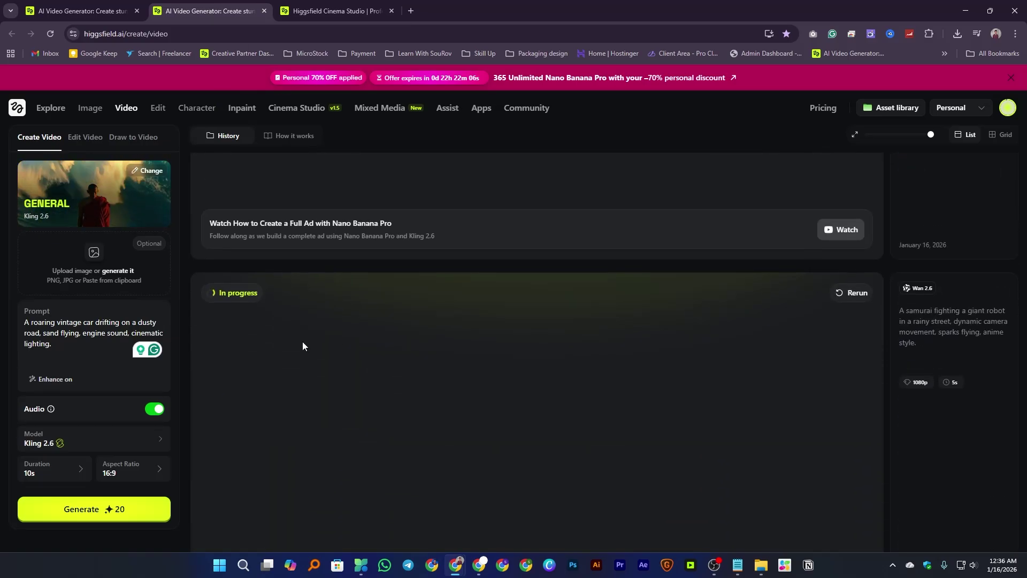
{"action": "mouse_move", "coordinate": [100, 111]}
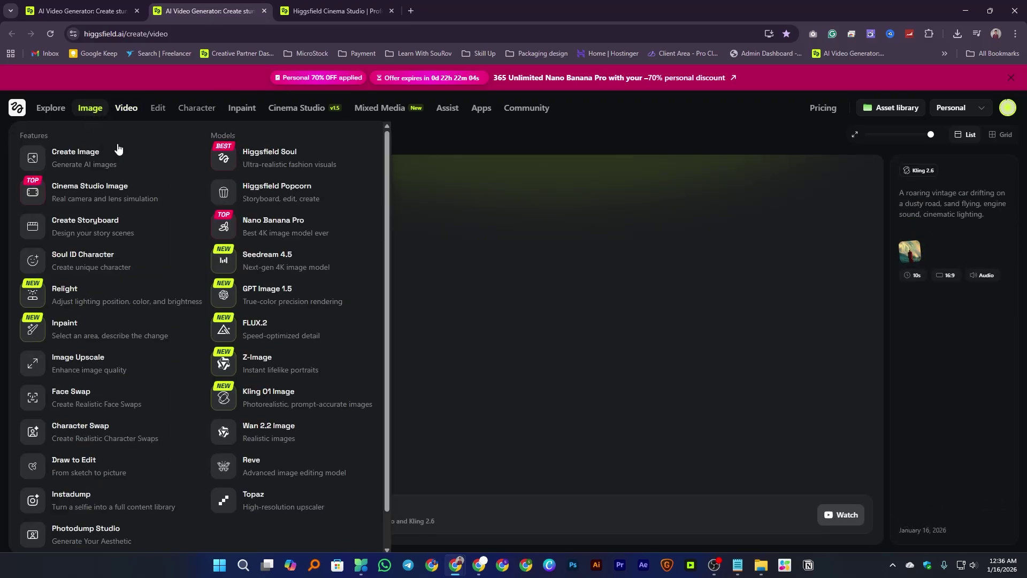
{"action": "middle_click", "coordinate": [268, 223]}
{"action": "left_click", "coordinate": [443, 7]}
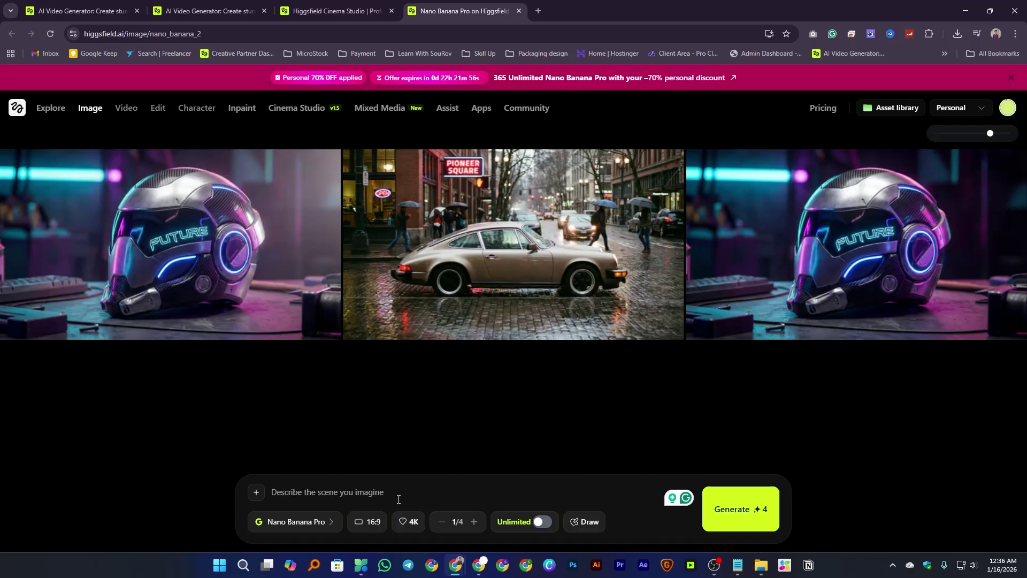
Set the image count to 2, enter the prompt "Under Contraction Building Full Image" and generate the images.
{"action": "left_click", "coordinate": [470, 529]}
{"action": "type", "text": "Under Contraction Building"}
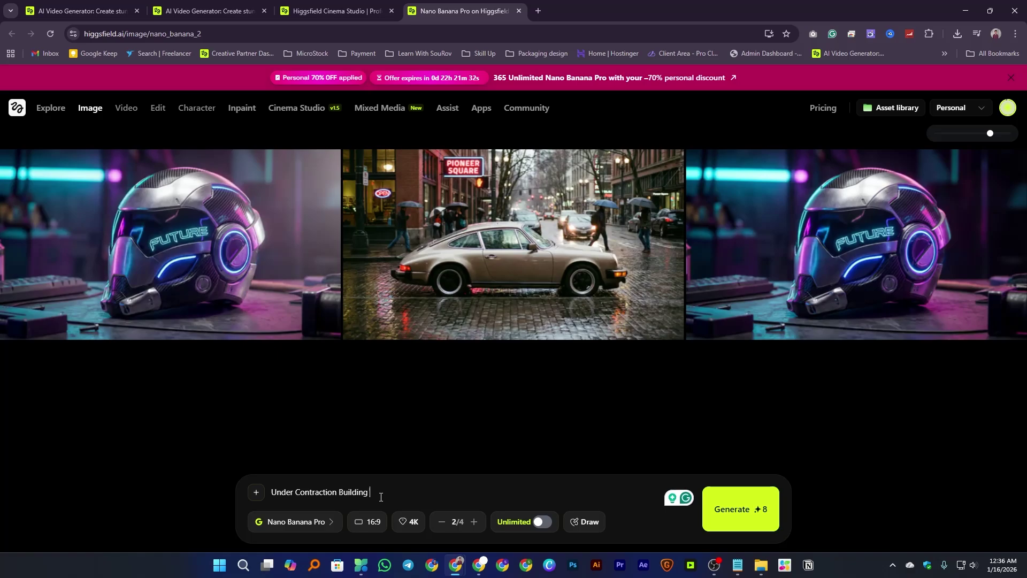
{"action": "type", "text": "Full Image"}
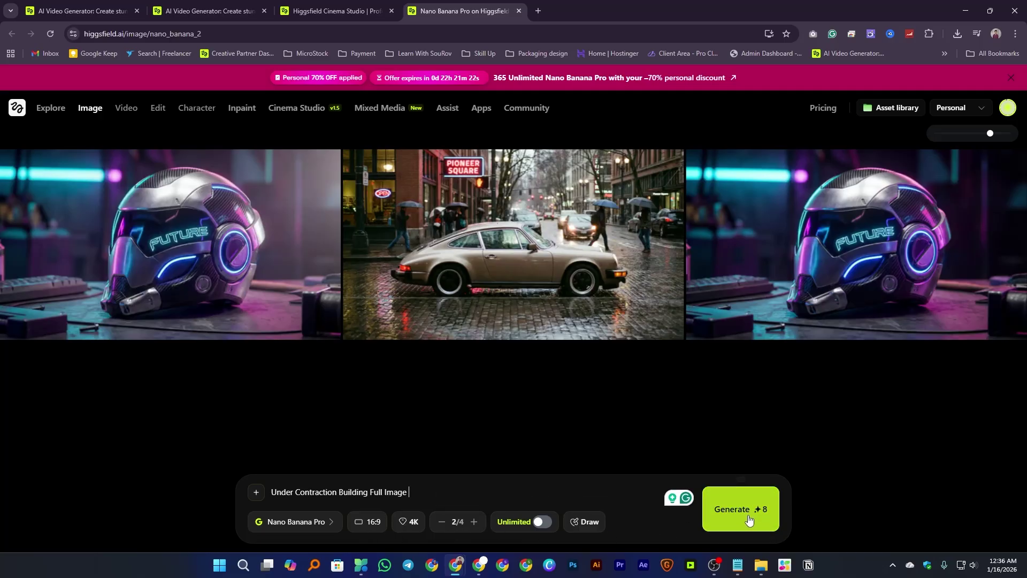
{"action": "left_click_drag", "start_coordinate": [422, 494], "coordinate": [261, 497]}
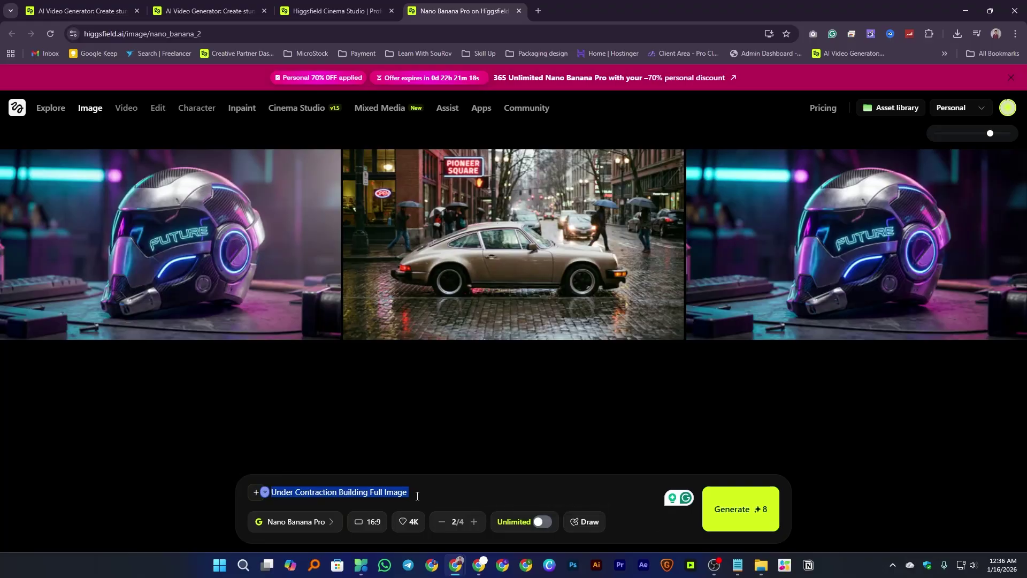
{"action": "left_click", "coordinate": [733, 522]}
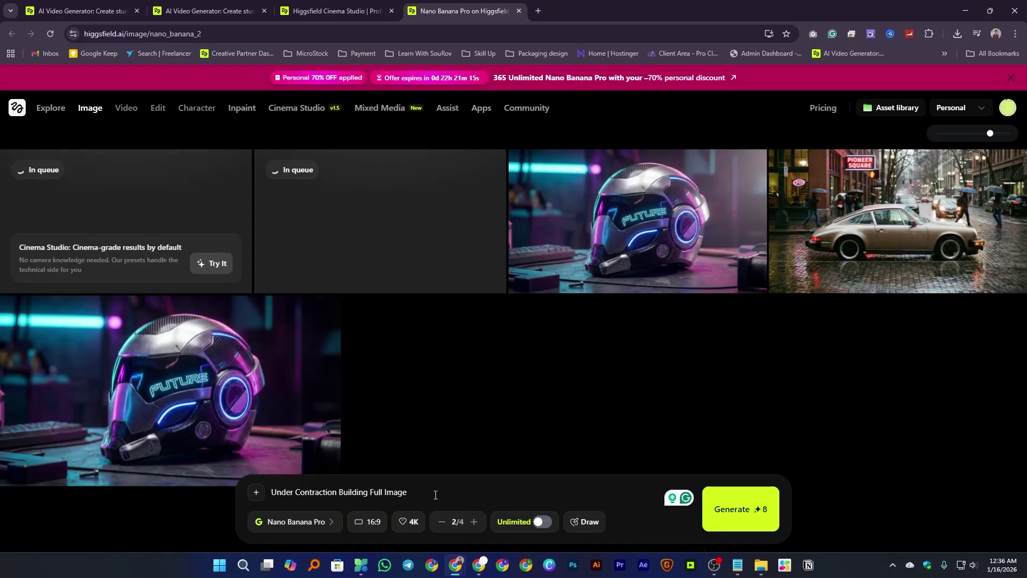
Change the image prompt to "a morder Building Full Image" and generate two more images.
{"action": "left_click_drag", "start_coordinate": [497, 502], "coordinate": [287, 495]}
{"action": "left_click", "coordinate": [309, 493]}
{"action": "left_click_drag", "start_coordinate": [333, 494], "coordinate": [272, 496]}
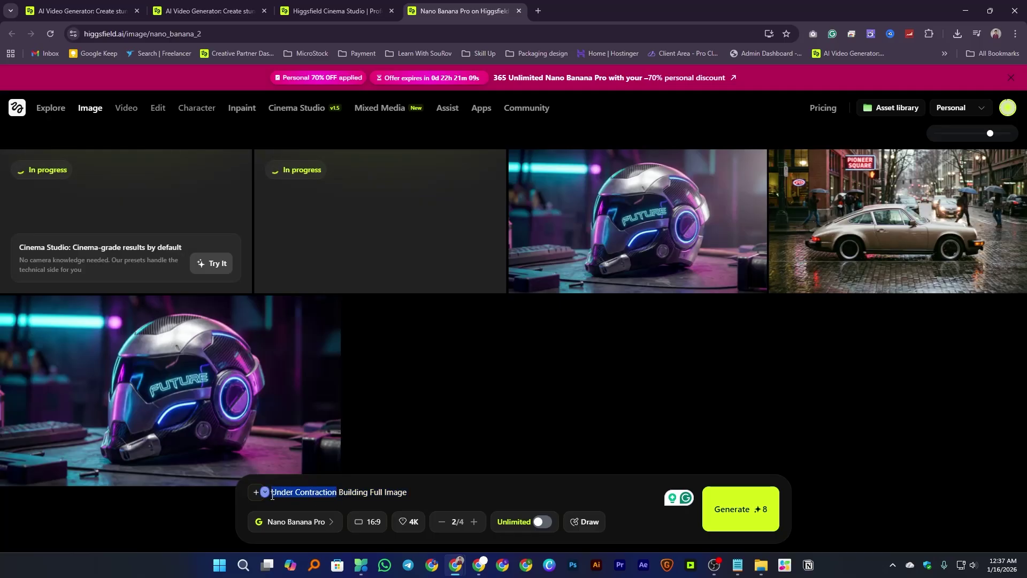
{"action": "left_click", "coordinate": [328, 494]}
{"action": "left_click_drag", "start_coordinate": [337, 494], "coordinate": [285, 494]}
{"action": "type", "text": "a mor"}
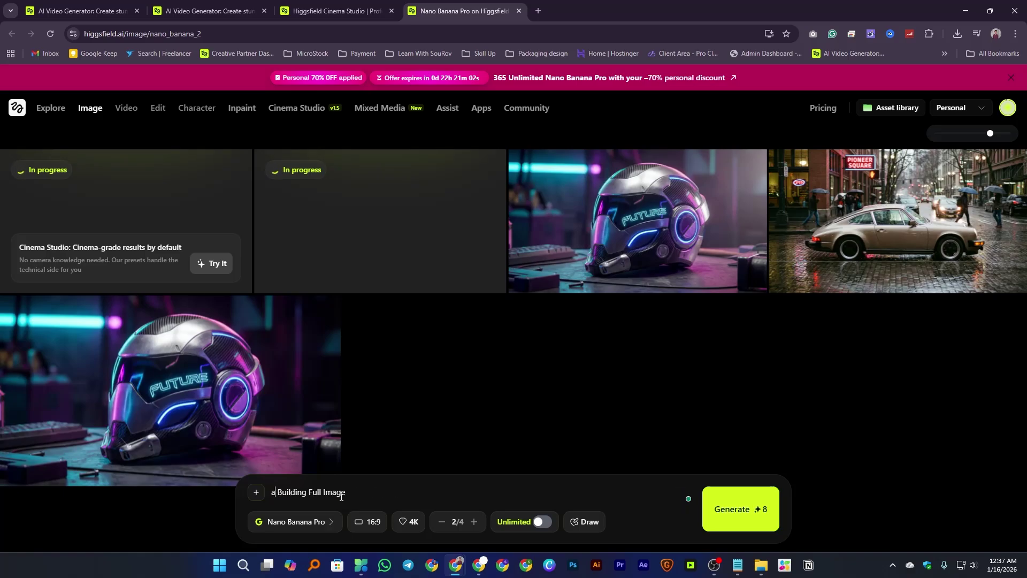
{"action": "type", "text": "der"}
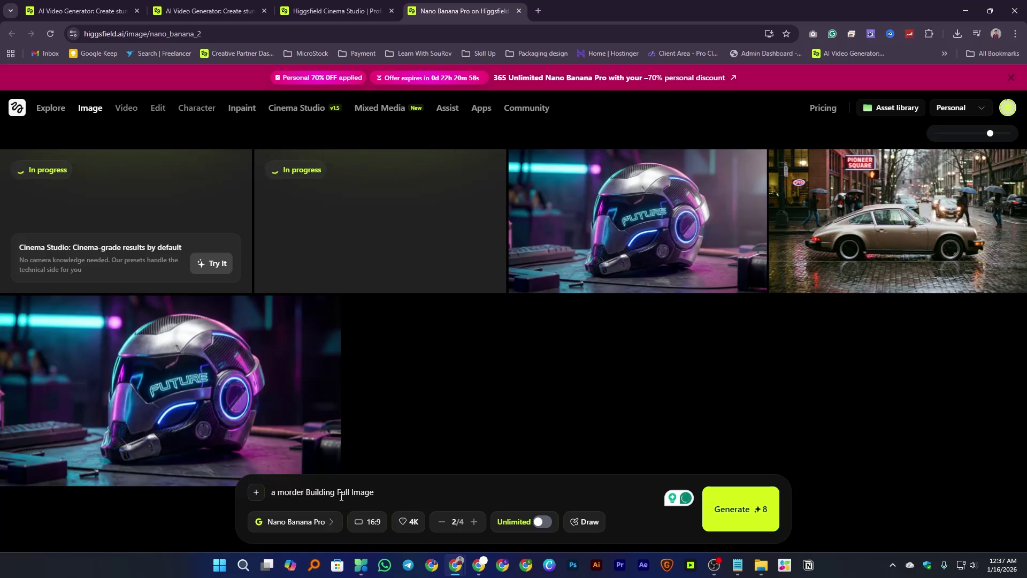
{"action": "left_click", "coordinate": [759, 516]}
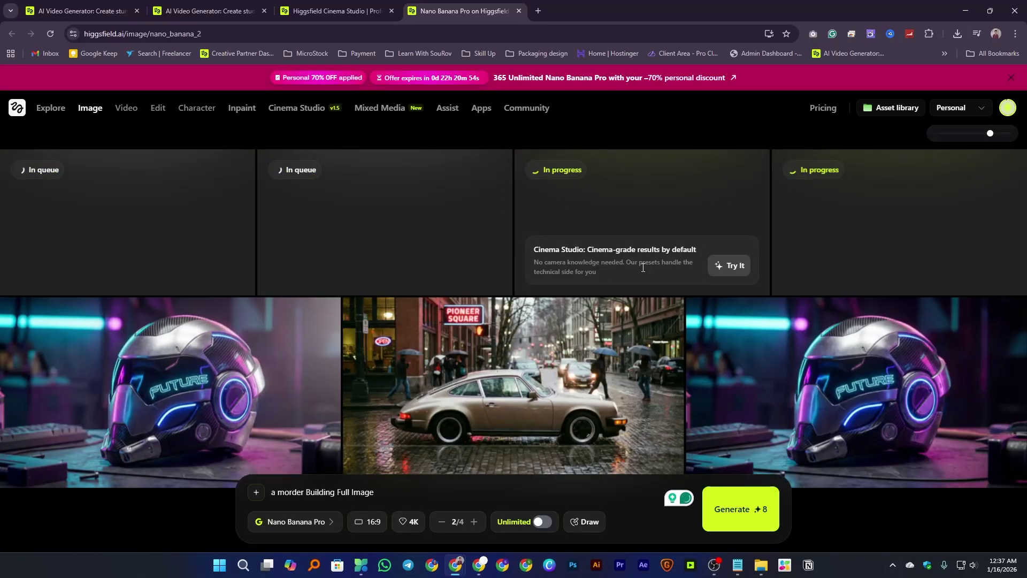
{"action": "left_click", "coordinate": [337, 10]}
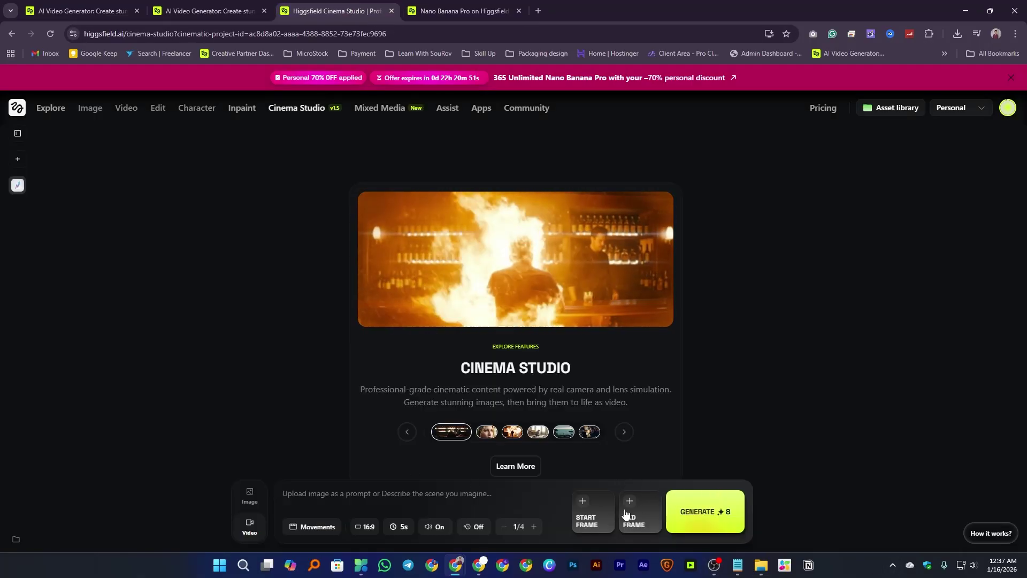
{"action": "left_click", "coordinate": [460, 11]}
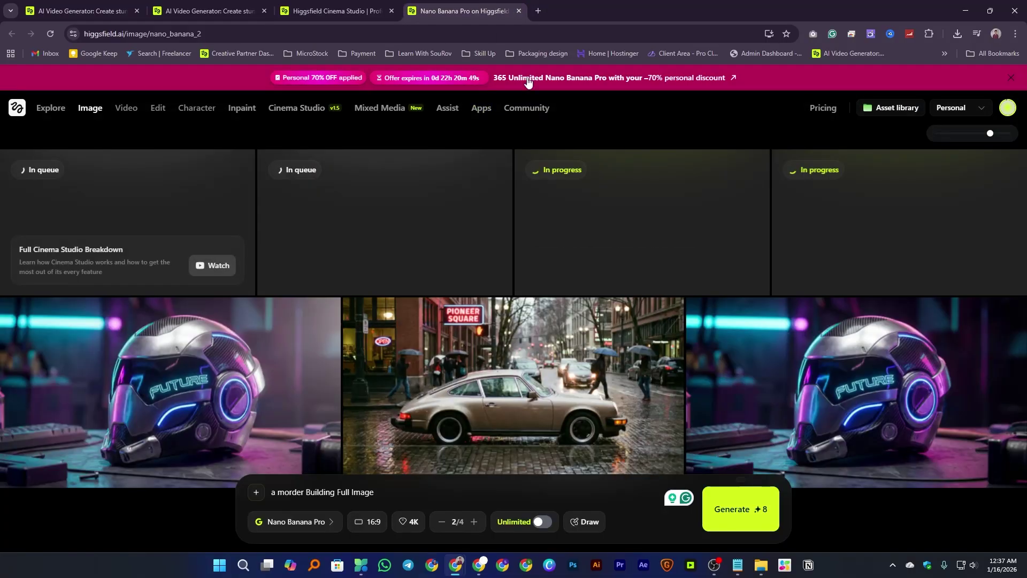
{"action": "left_click", "coordinate": [319, 6]}
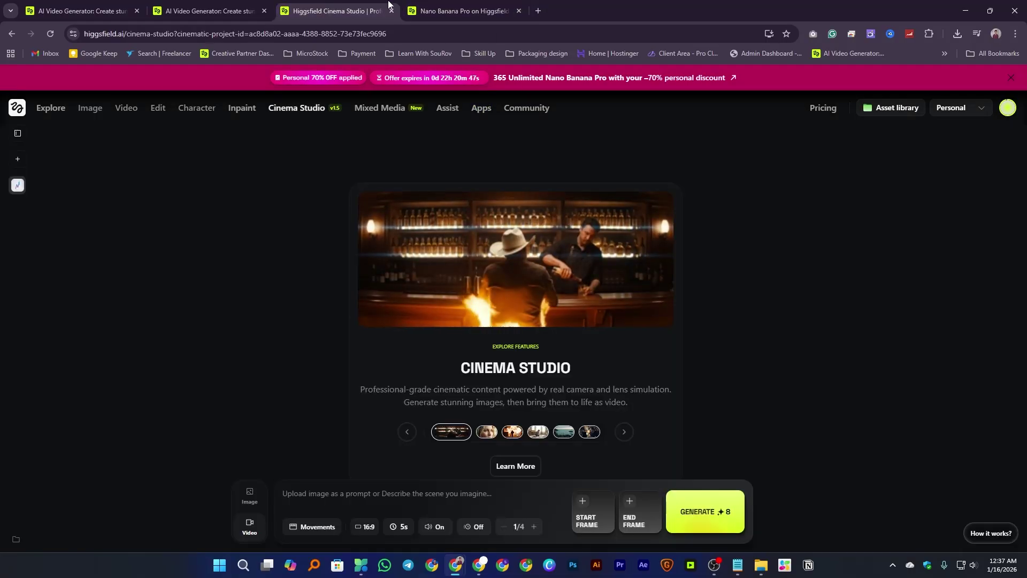
{"action": "left_click", "coordinate": [460, 11]}
{"action": "left_click", "coordinate": [337, 11]}
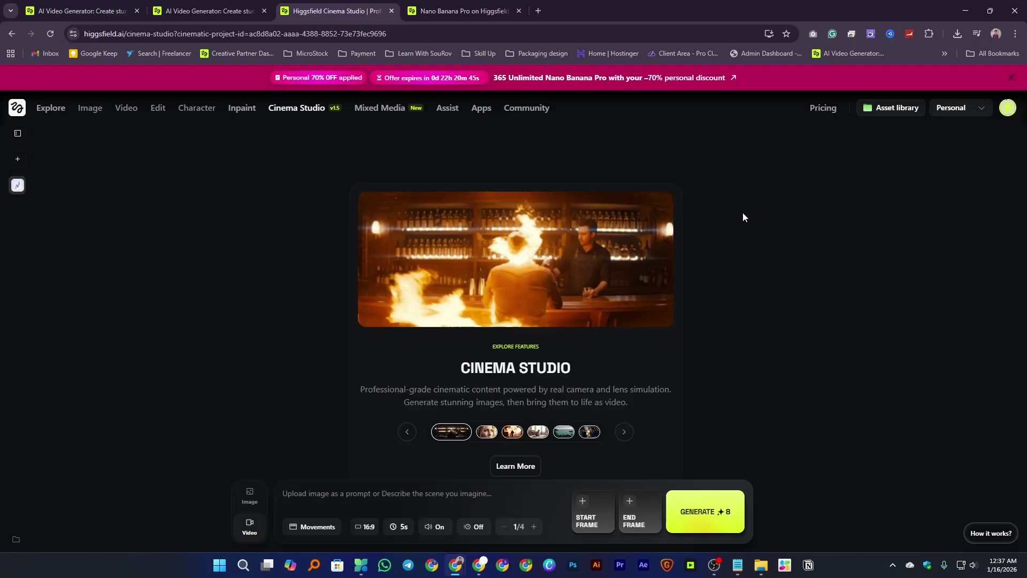
Return to the video generator and look through its history for the samurai video.
{"action": "left_click", "coordinate": [201, 6]}
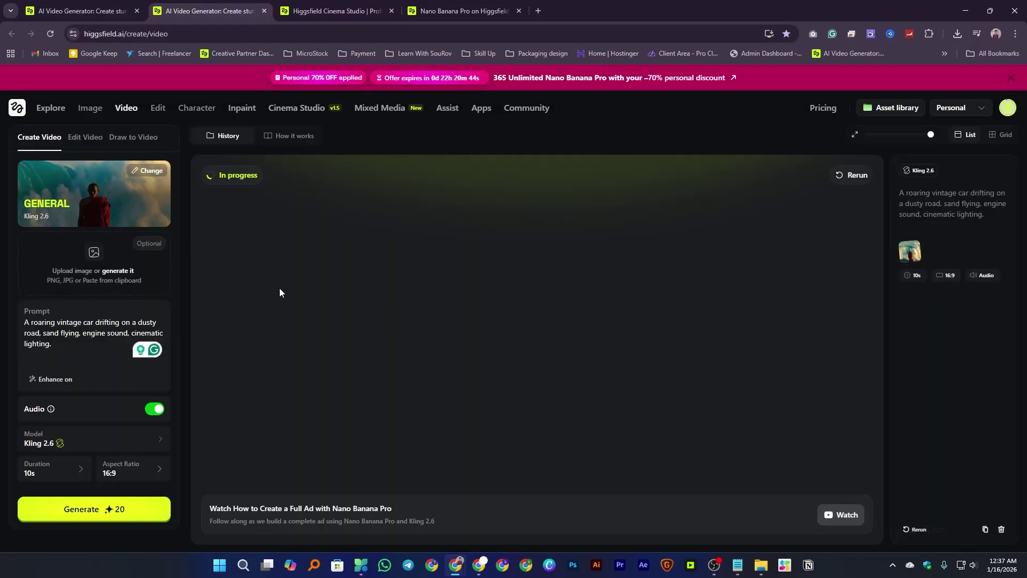
{"action": "scroll", "coordinate": [279, 288], "scroll_direction": "down", "scroll_amount": 5}
{"action": "scroll", "coordinate": [307, 309], "scroll_direction": "up", "scroll_amount": 3}
{"action": "scroll", "coordinate": [307, 309], "scroll_direction": "up", "scroll_amount": 3}
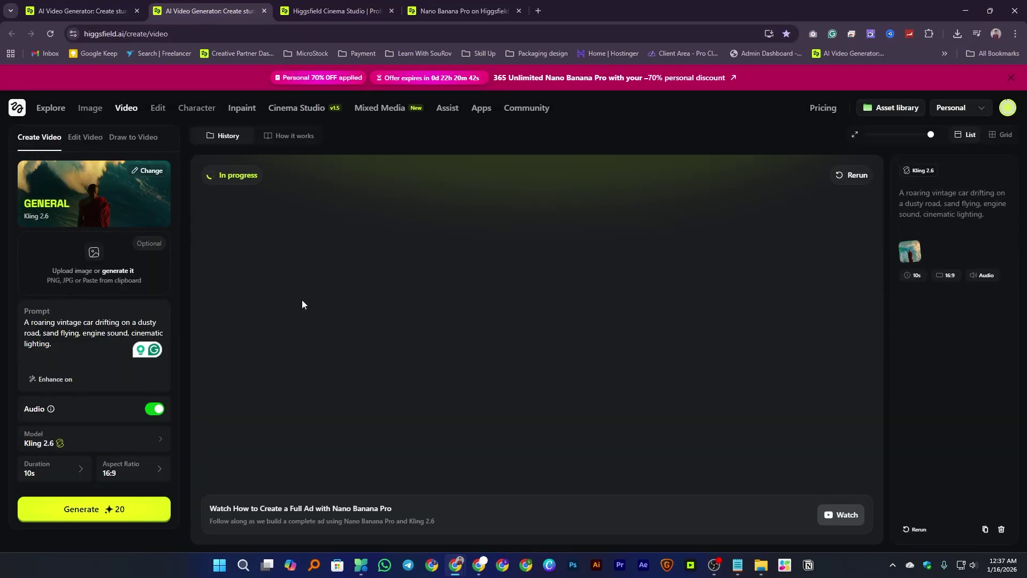
{"action": "scroll", "coordinate": [303, 298], "scroll_direction": "down", "scroll_amount": 9}
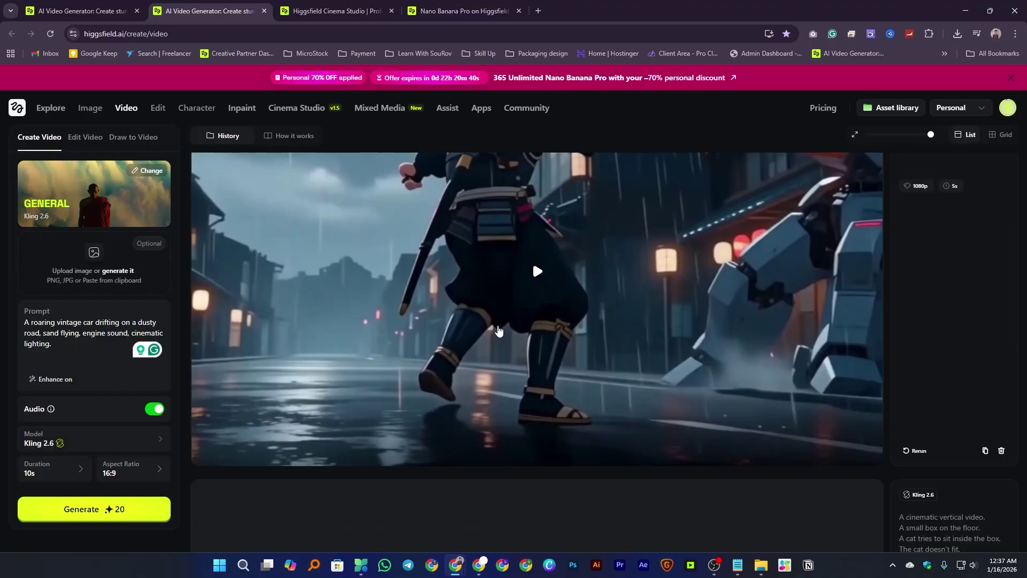
Review the available Wan video models and close the model list without changing the selection.
{"action": "left_click", "coordinate": [136, 443]}
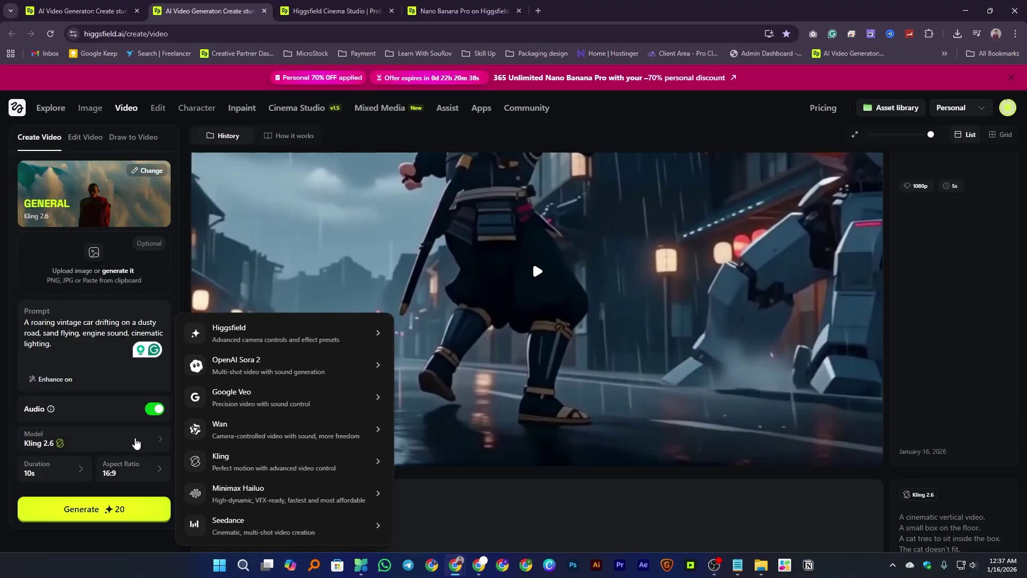
{"action": "mouse_move", "coordinate": [288, 428]}
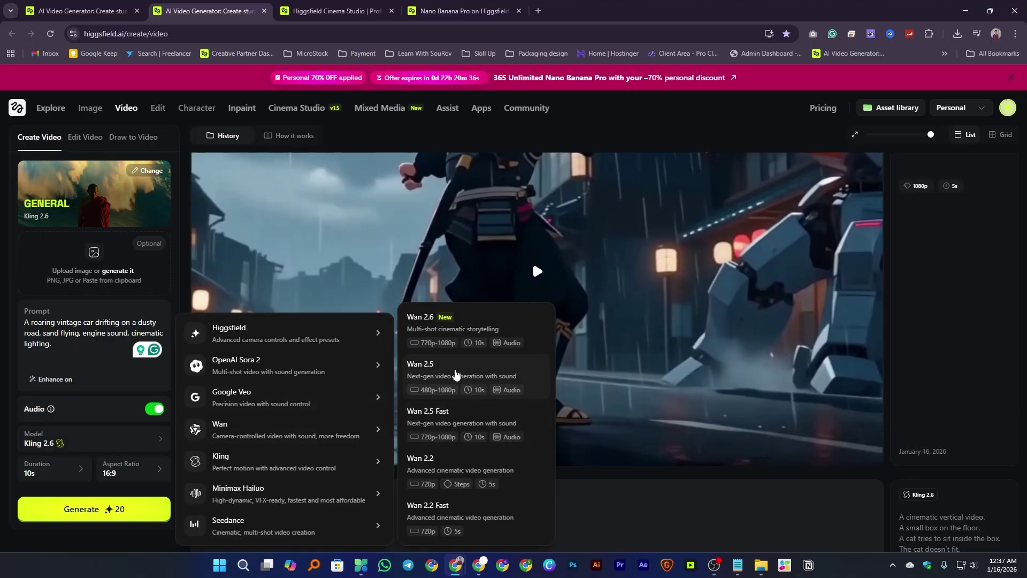
{"action": "left_click", "coordinate": [572, 345]}
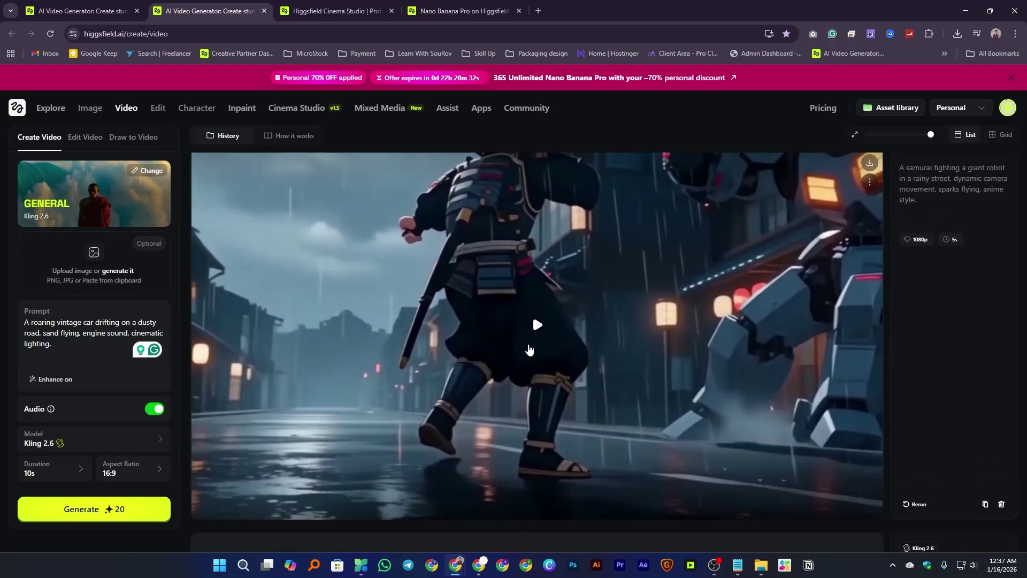
Play back the generated samurai video in the history and download it.
{"action": "left_click", "coordinate": [538, 326]}
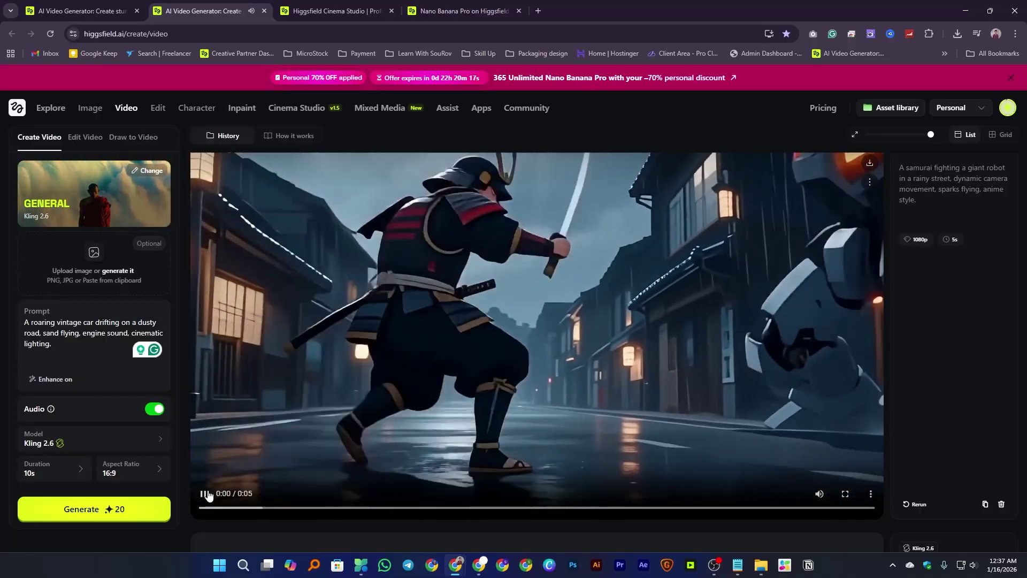
{"action": "left_click", "coordinate": [264, 476]}
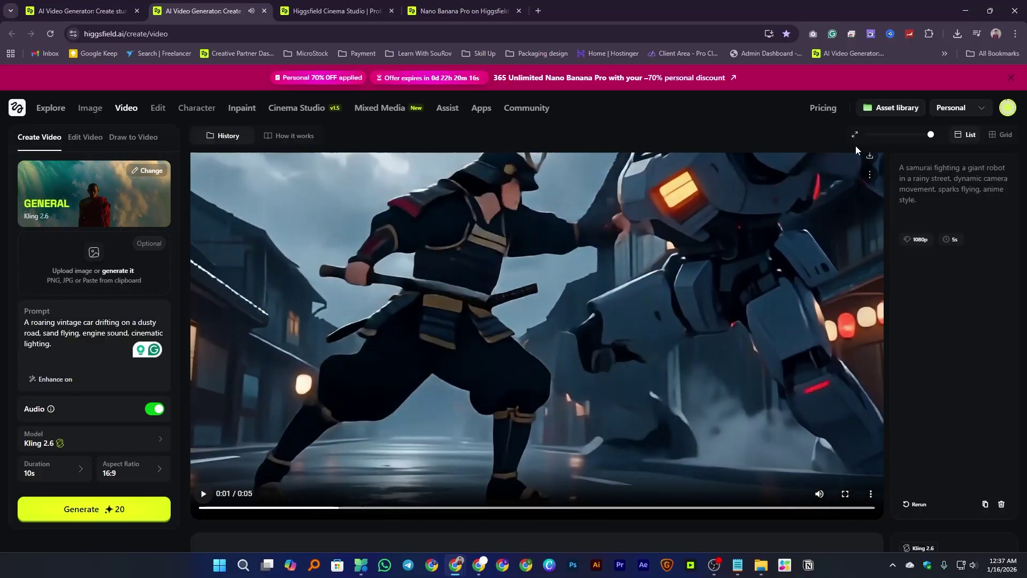
{"action": "scroll", "coordinate": [856, 197], "scroll_direction": "up", "scroll_amount": 1}
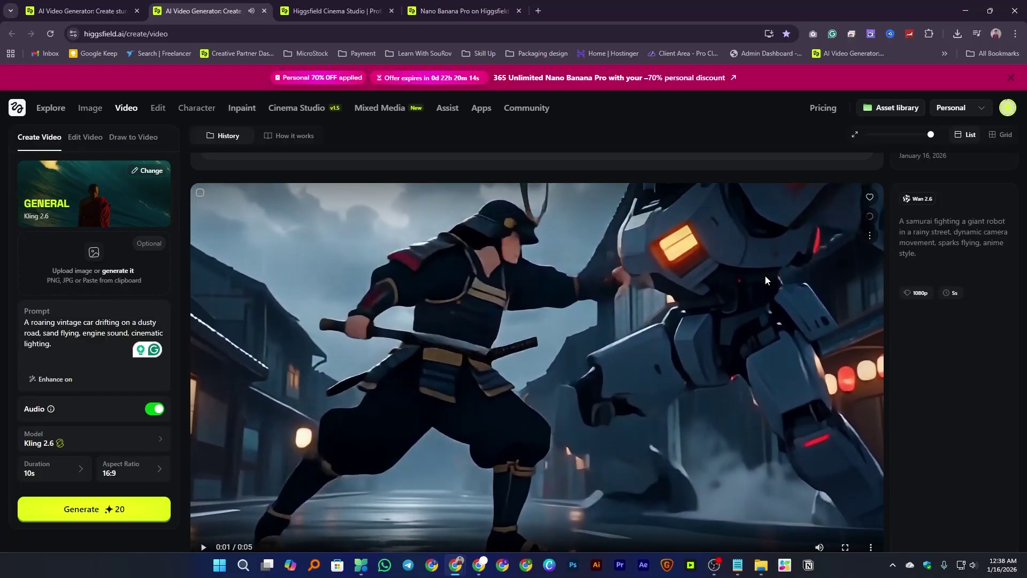
{"action": "left_click", "coordinate": [511, 306]}
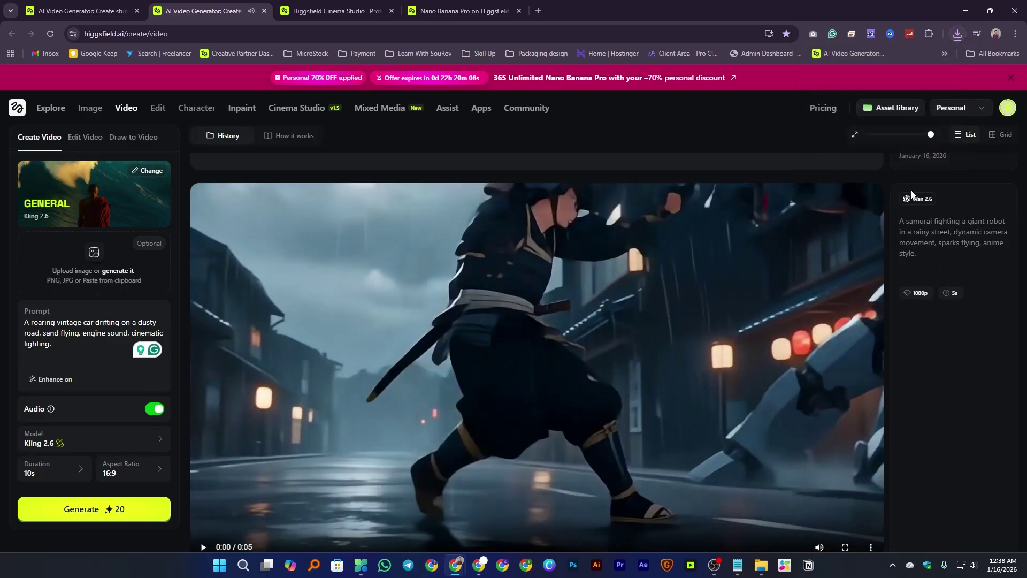
Play back the generated Kling 2.6 vintage car video in the history from its beginning.
{"action": "scroll", "coordinate": [444, 255], "scroll_direction": "up", "scroll_amount": 1}
{"action": "scroll", "coordinate": [481, 262], "scroll_direction": "up", "scroll_amount": 5}
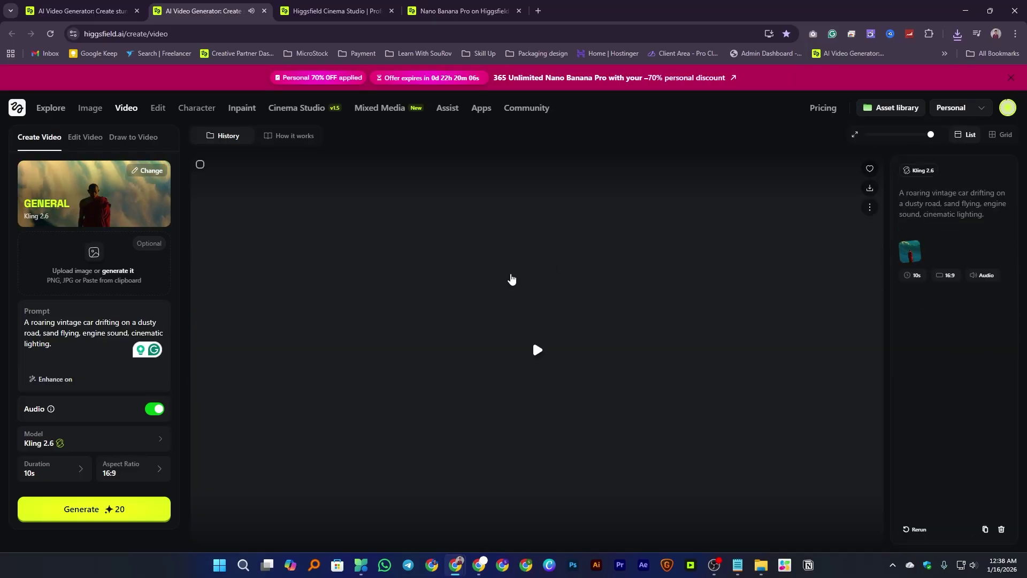
{"action": "left_click", "coordinate": [546, 357]}
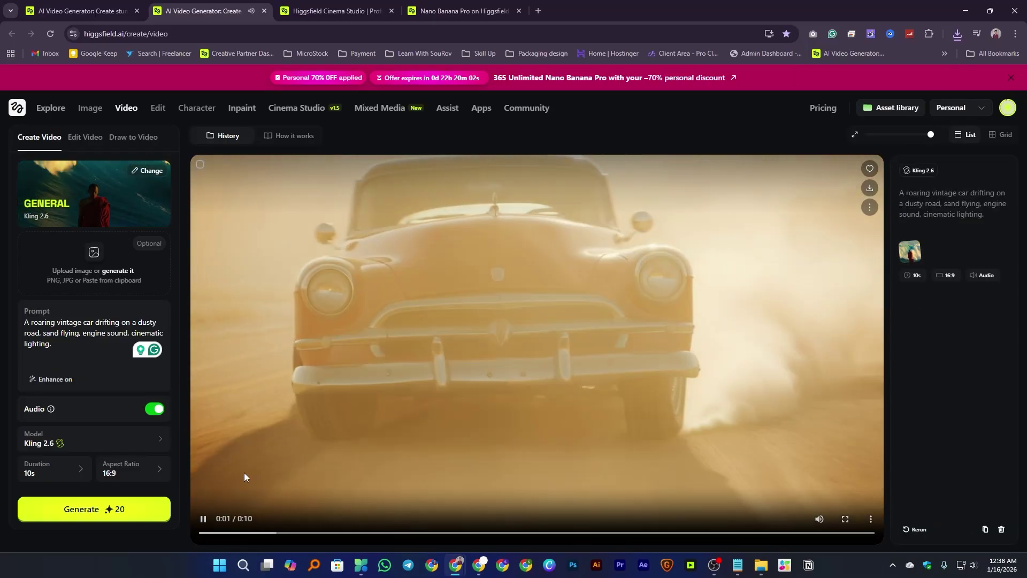
{"action": "left_click", "coordinate": [250, 503]}
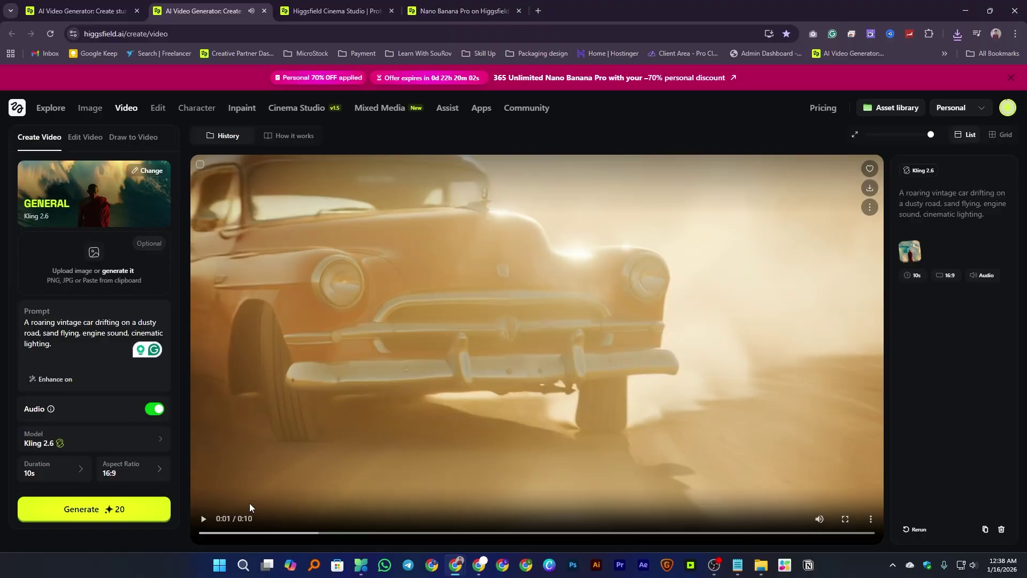
{"action": "left_click_drag", "start_coordinate": [319, 538], "coordinate": [202, 534]}
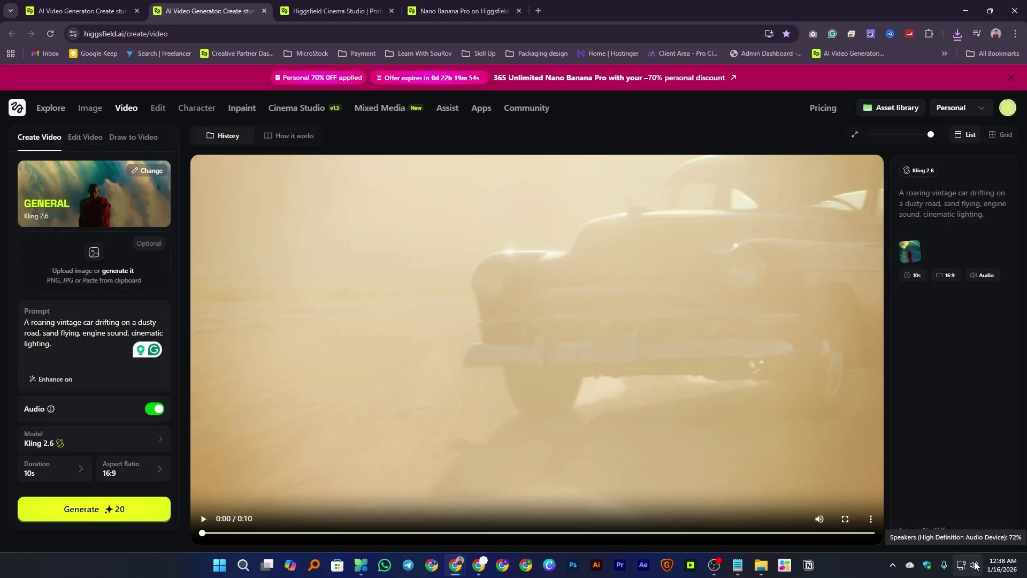
{"action": "left_click", "coordinate": [203, 519]}
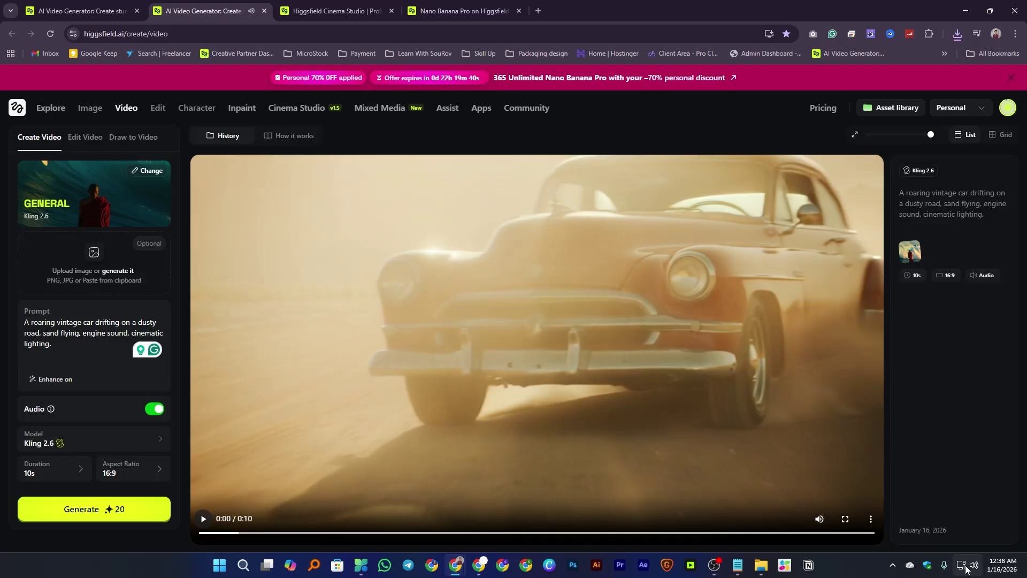
{"action": "scroll", "coordinate": [550, 336], "scroll_direction": "down", "scroll_amount": 2}
{"action": "scroll", "coordinate": [550, 336], "scroll_direction": "up", "scroll_amount": 2}
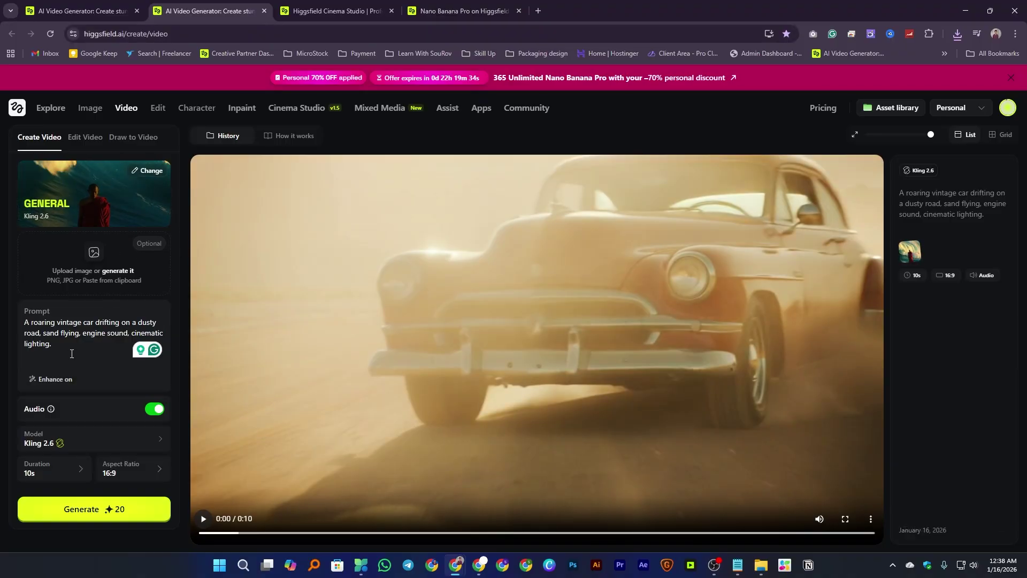
Replace the video prompt with "A Cute little Baby Ask a cat Why are you talk just meow" and generate the Kling 2.6 video.
{"action": "left_click_drag", "start_coordinate": [54, 344], "coordinate": [1, 330]}
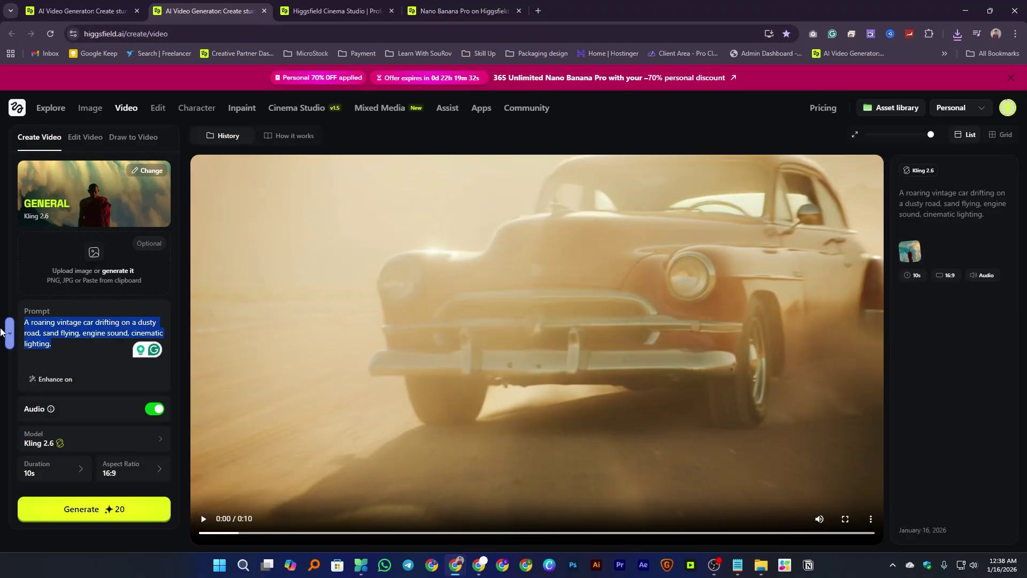
{"action": "key", "text": "BackSpace"}
{"action": "type", "text": "A"}
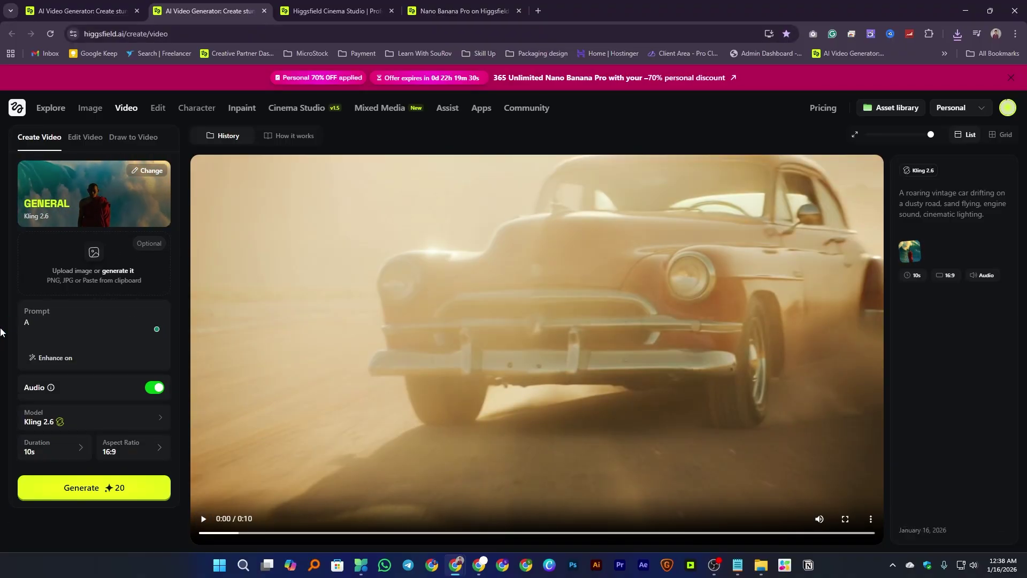
{"action": "type", "text": " Cat a"}
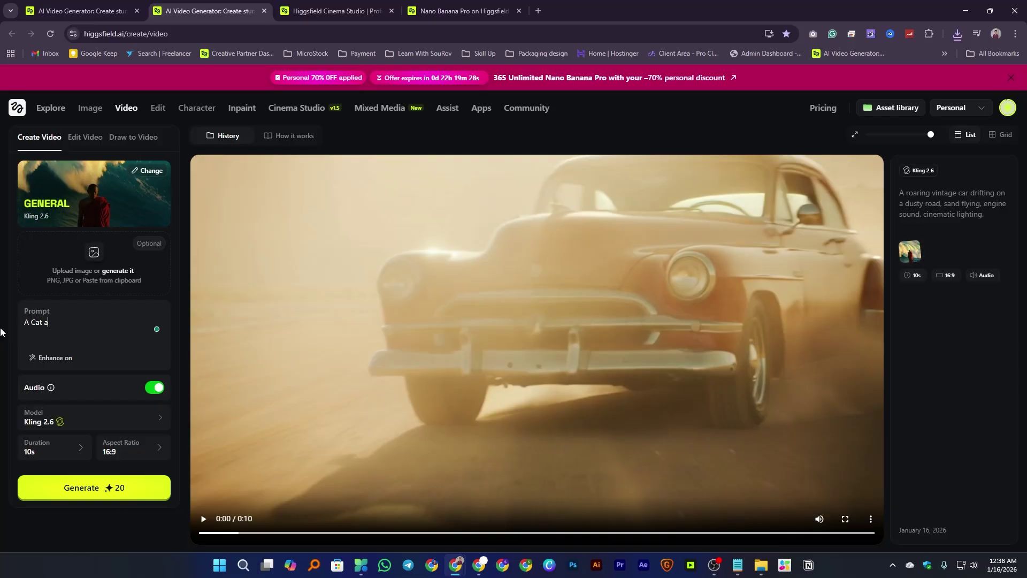
{"action": "key", "text": "BackSpace"}
{"action": "key", "text": "BackSpace"}
{"action": "key", "text": "BackSpace"}
{"action": "key", "text": "BackSpace"}
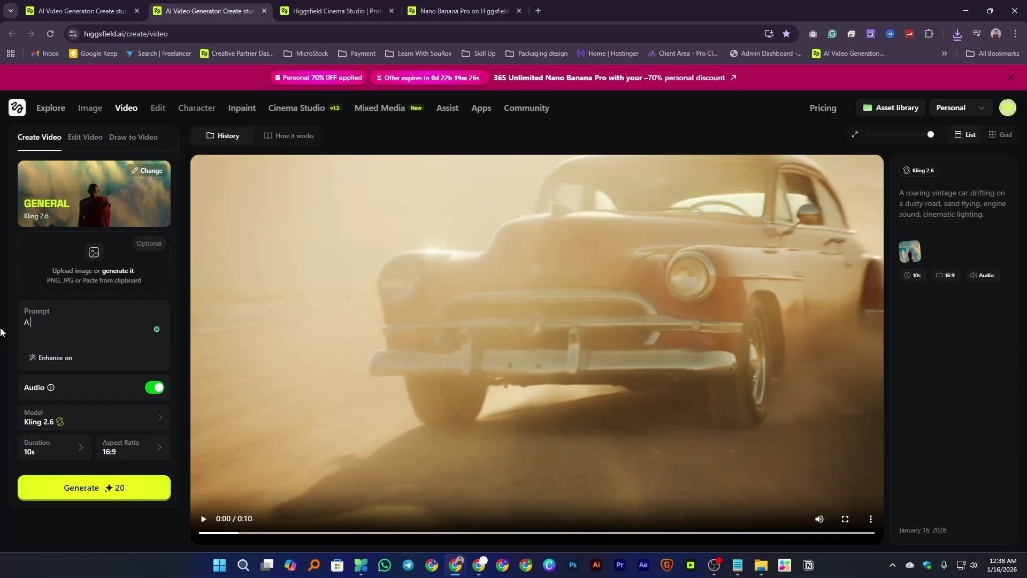
{"action": "type", "text": "Cute little Baby Ask a cat"}
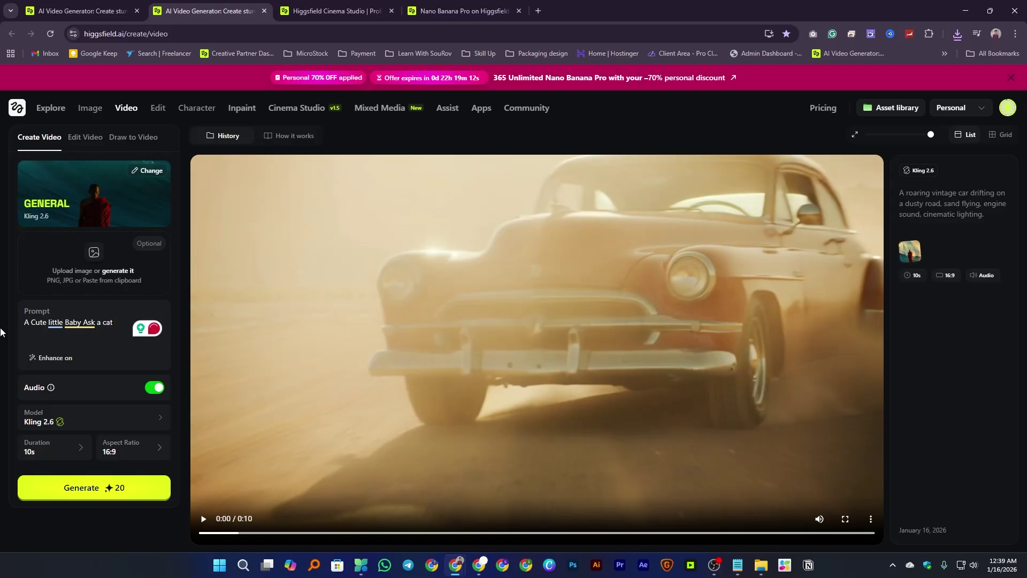
{"action": "type", "text": "Why are you"}
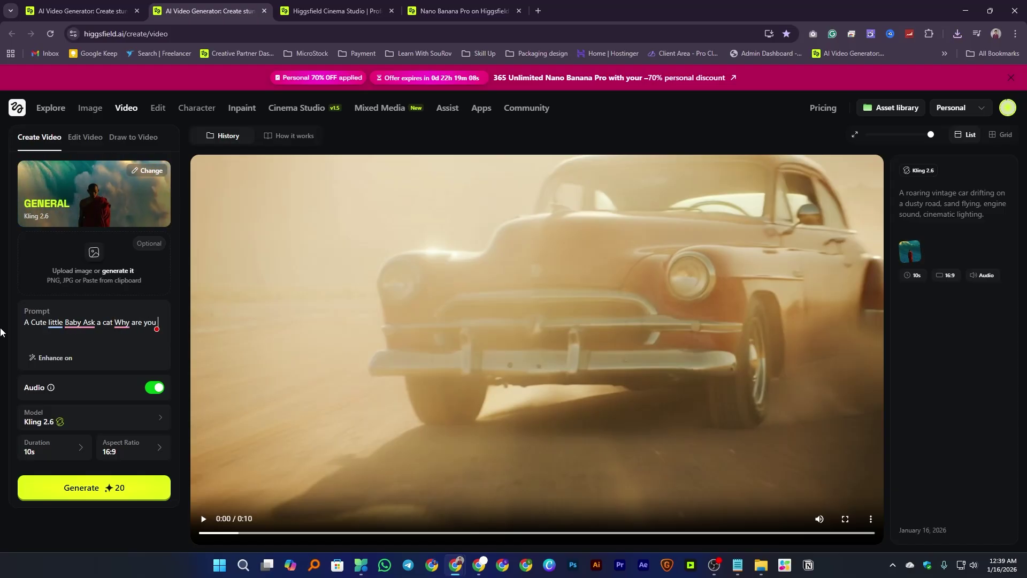
{"action": "type", "text": " talk just meow"}
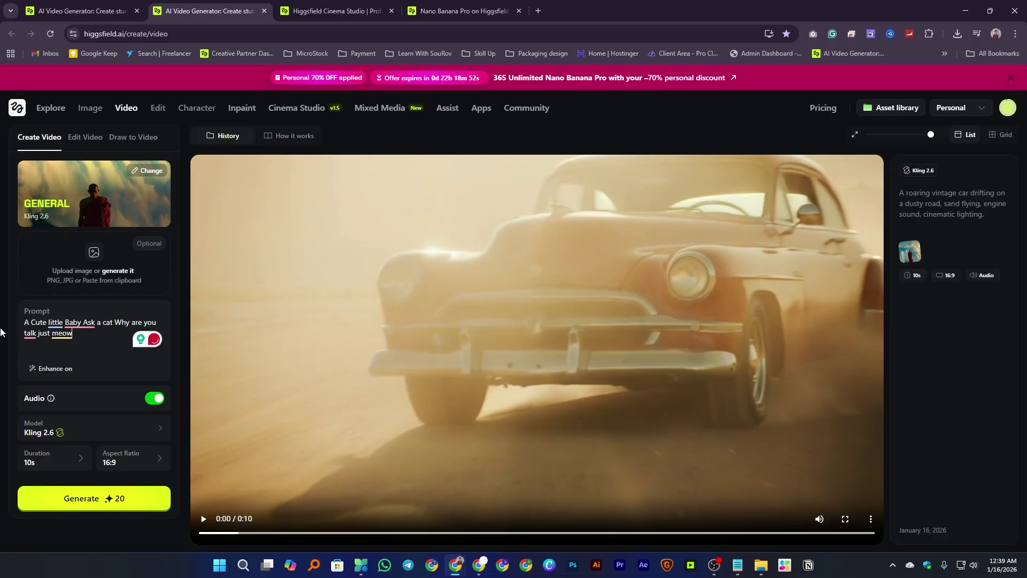
{"action": "key", "text": "Return"}
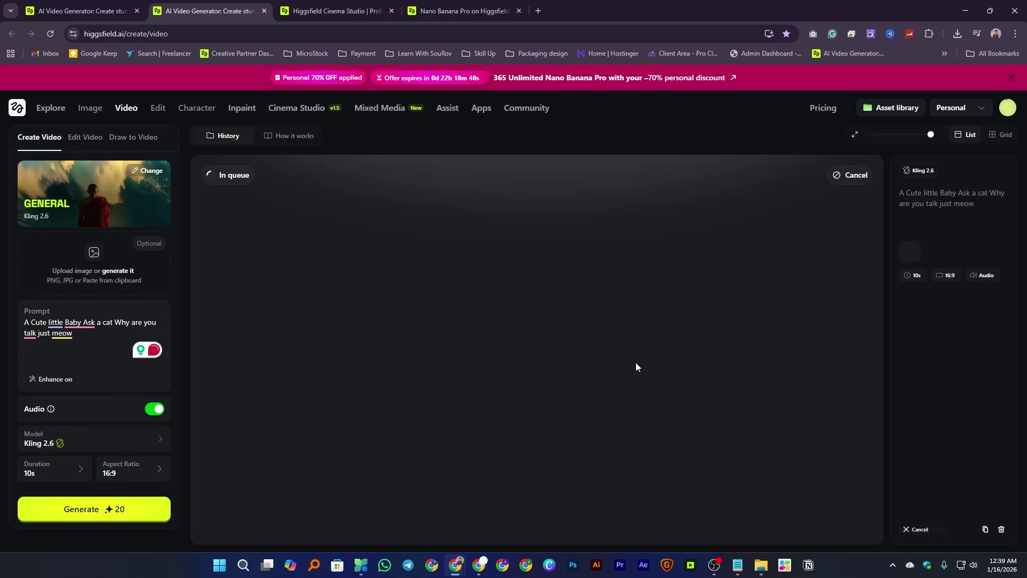
Download the first modern glass building image from the Nano Banana Pro results.
{"action": "left_click", "coordinate": [342, 3]}
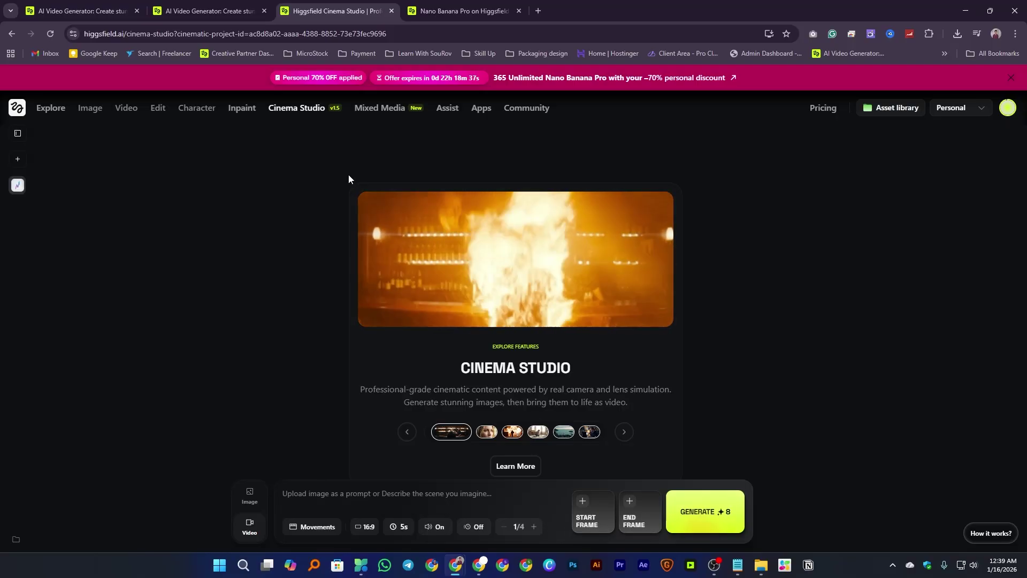
{"action": "left_click", "coordinate": [445, 11]}
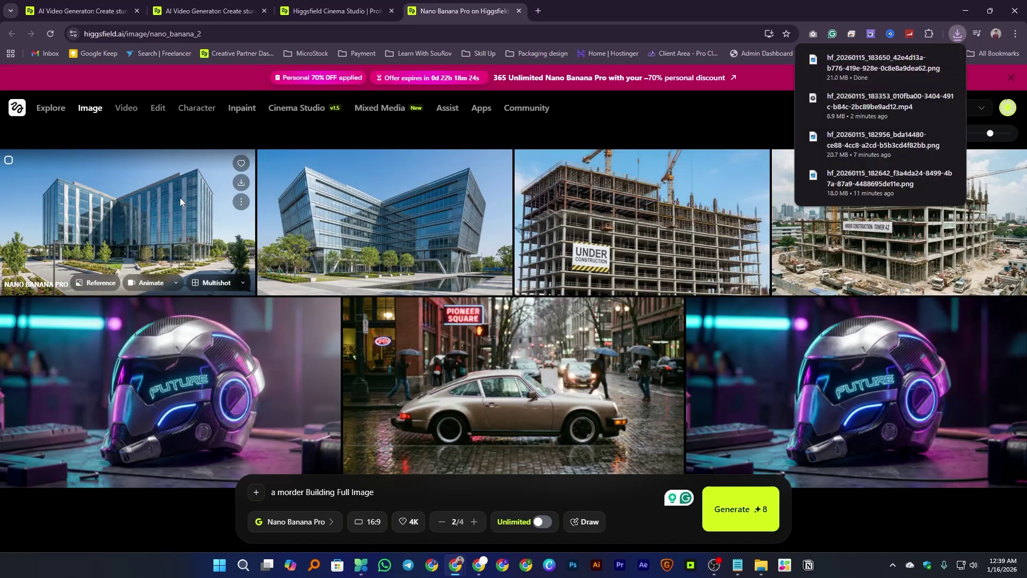
{"action": "left_click", "coordinate": [239, 184]}
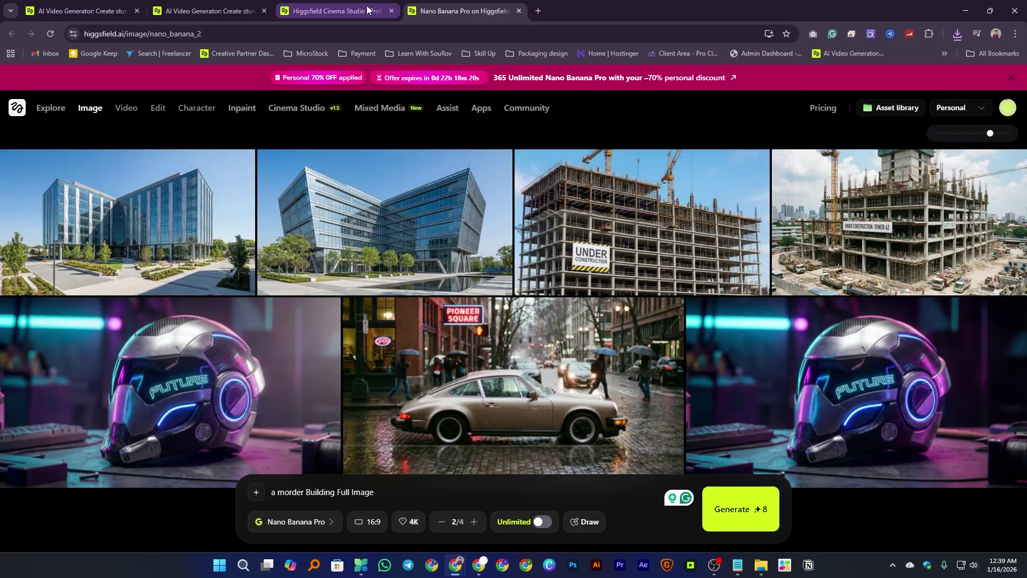
Generate a 10s Cinema Studio video with the under-construction building as start frame and the modern glass building as end frame.
{"action": "left_click", "coordinate": [382, 16]}
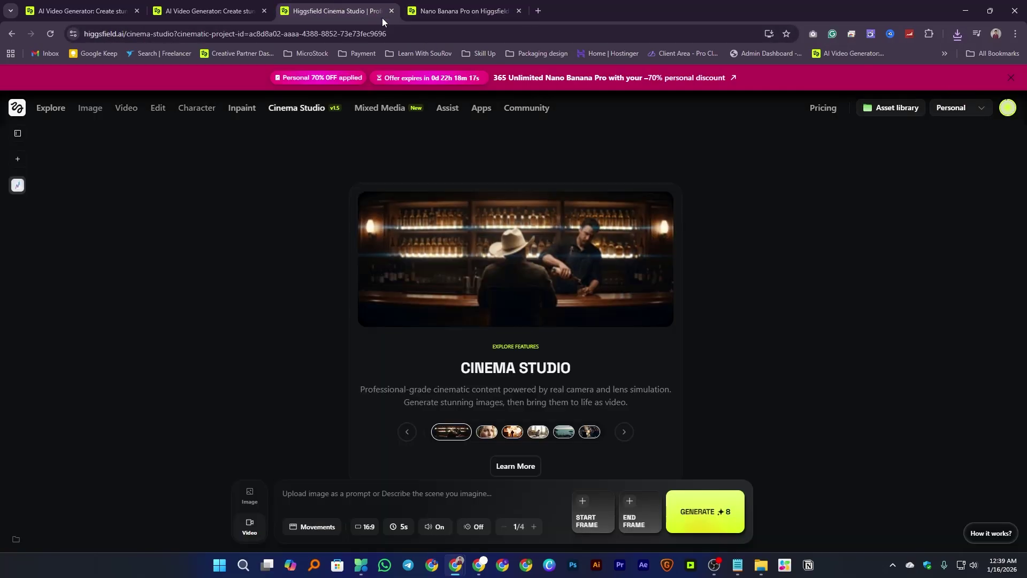
{"action": "left_click", "coordinate": [636, 510]}
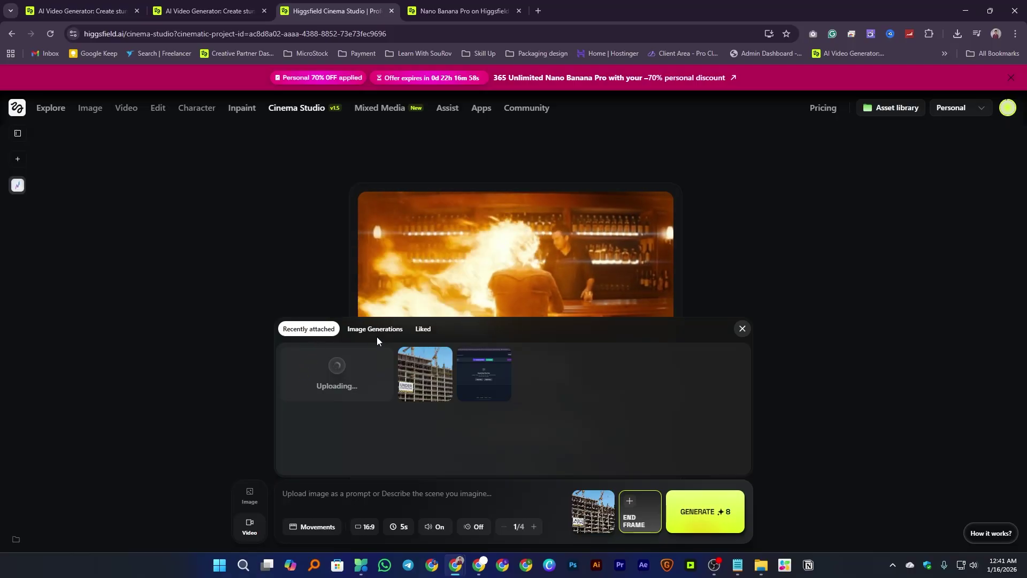
{"action": "left_click", "coordinate": [714, 510]}
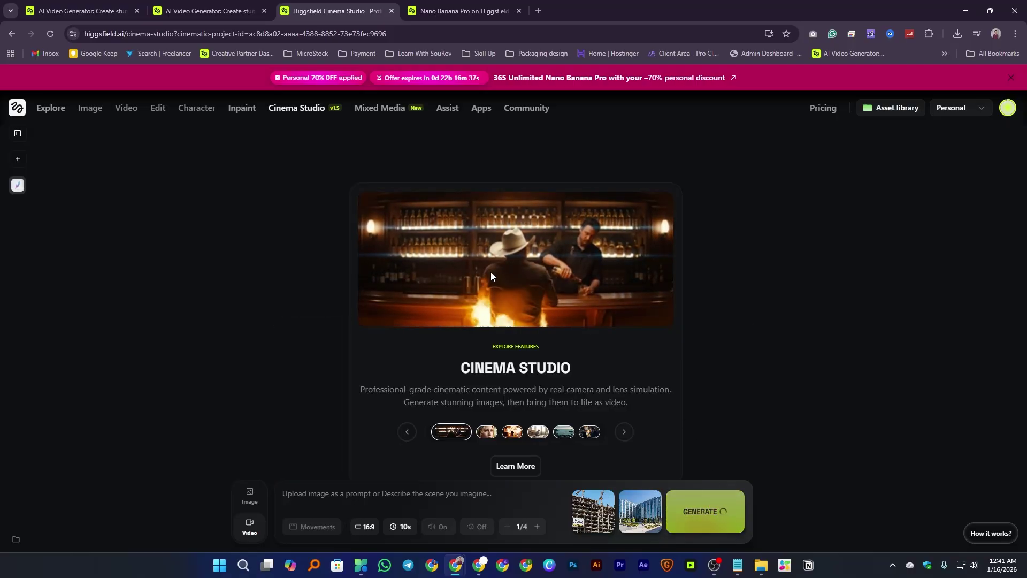
Check the progress of the baby and cat video and look through the history in the Wan 2.6 generator.
{"action": "left_click", "coordinate": [255, 5]}
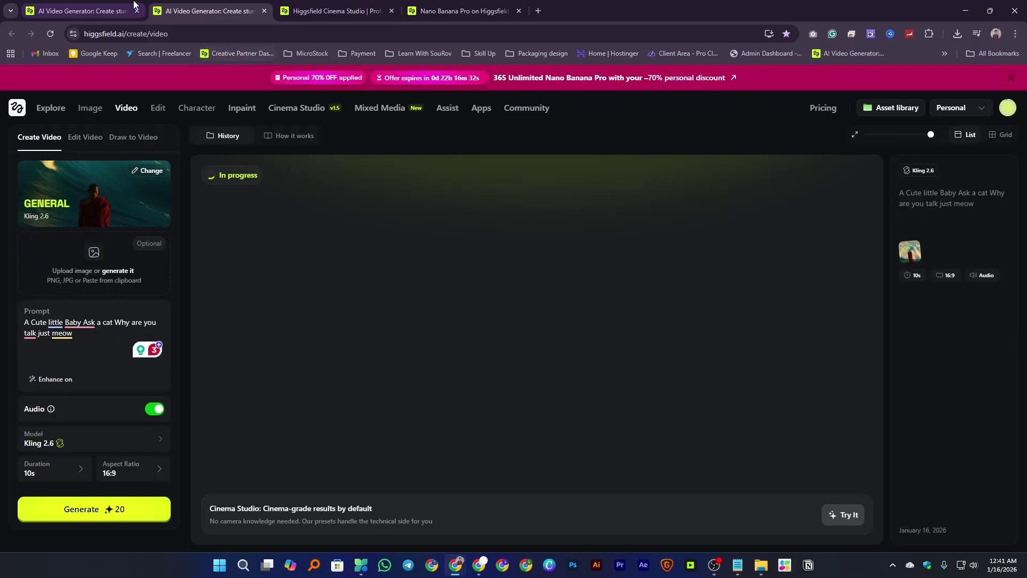
{"action": "left_click", "coordinate": [117, 5]}
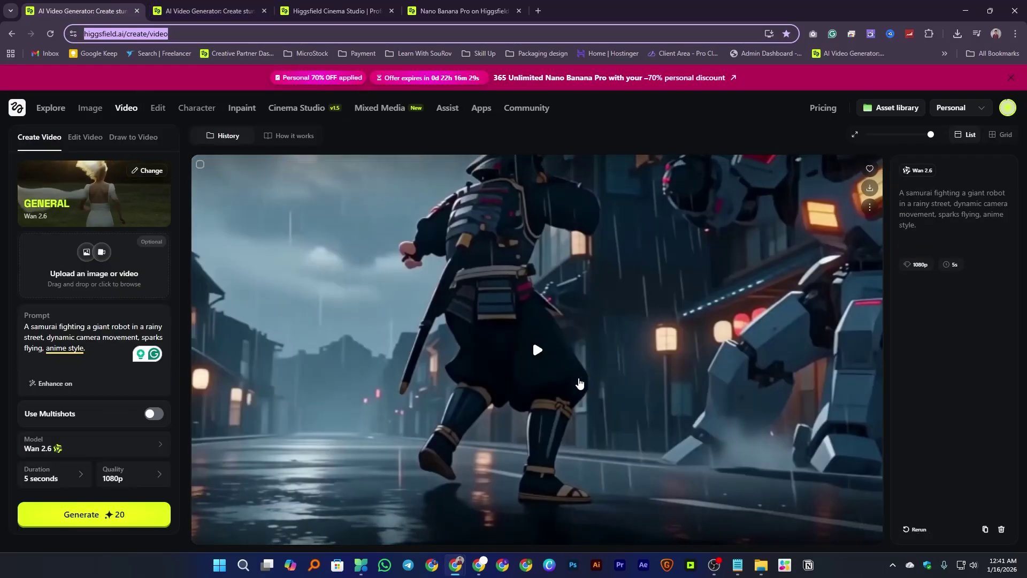
{"action": "scroll", "coordinate": [463, 279], "scroll_direction": "down", "scroll_amount": 5}
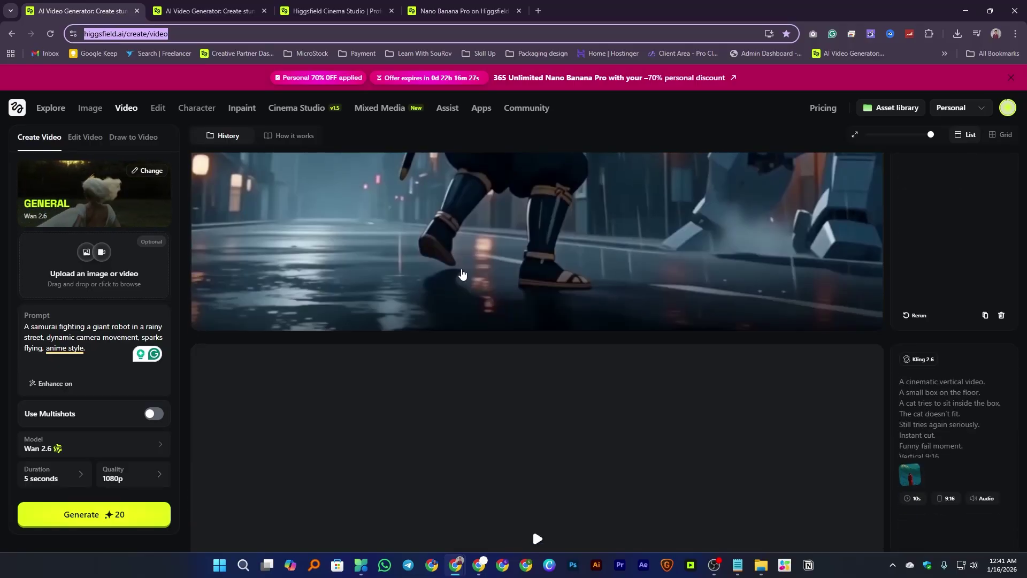
Play back the generated baby and cat video in the Kling 2.6 generator, adjusting the speaker volume.
{"action": "key", "text": "ctrl+Tab"}
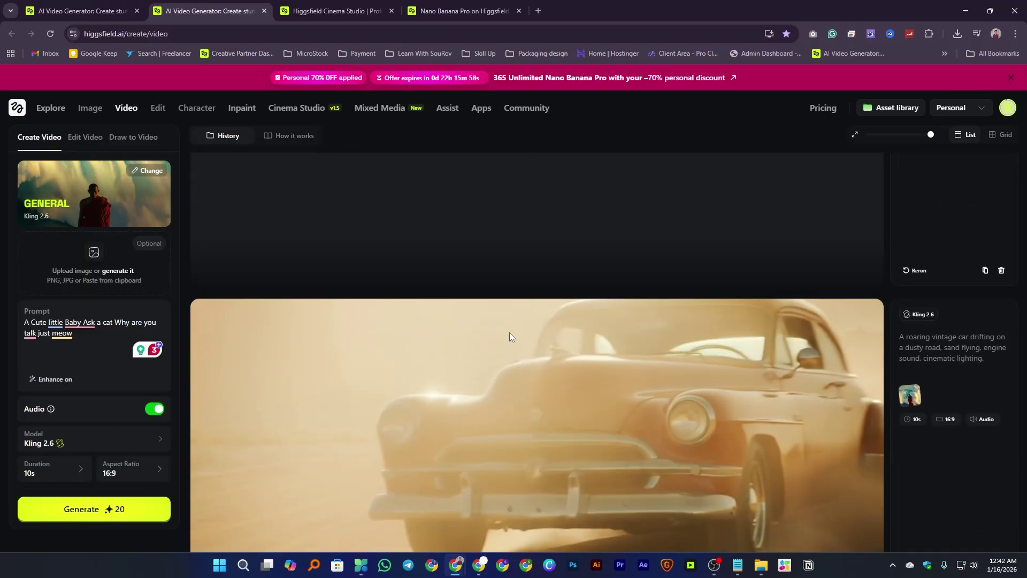
{"action": "scroll", "coordinate": [509, 332], "scroll_direction": "up", "scroll_amount": 5}
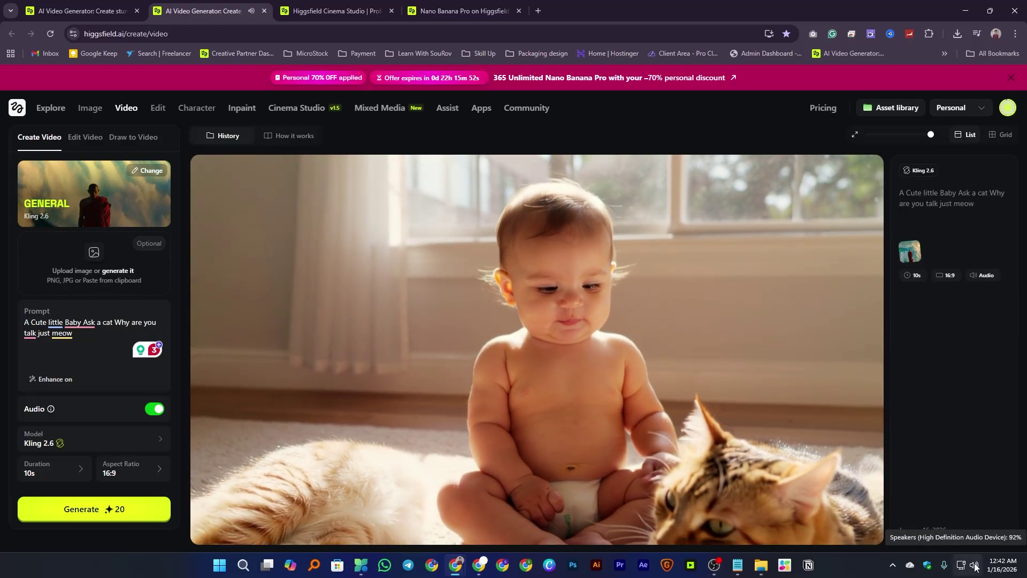
{"action": "scroll", "coordinate": [975, 566], "scroll_direction": "down", "scroll_amount": 17}
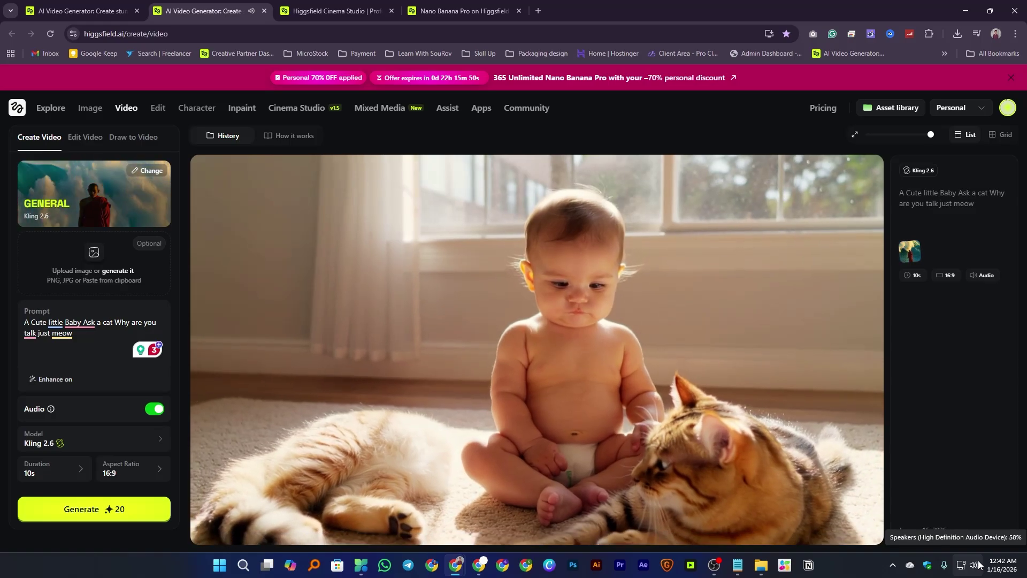
{"action": "left_click", "coordinate": [660, 386]}
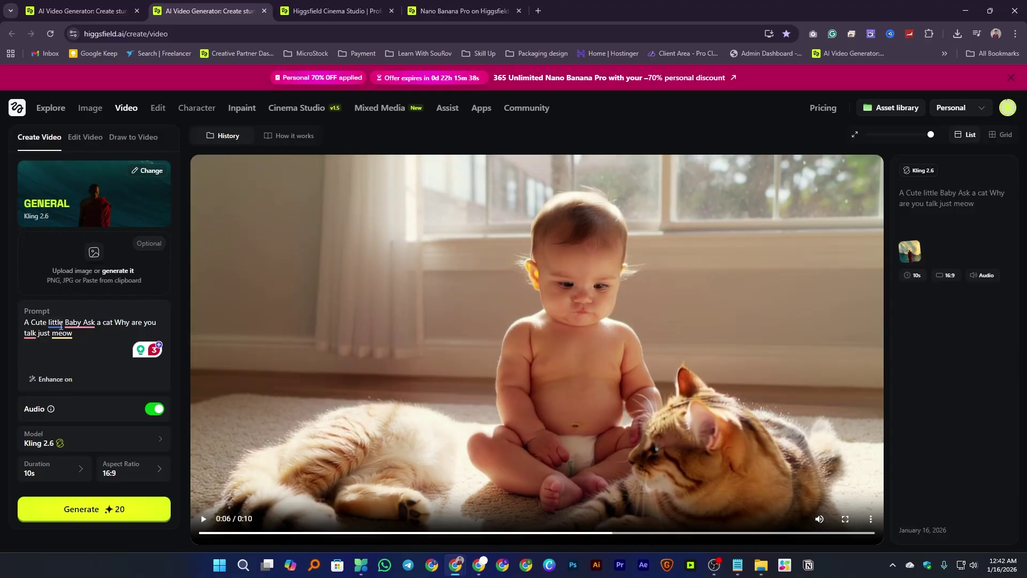
{"action": "mouse_move", "coordinate": [97, 325]}
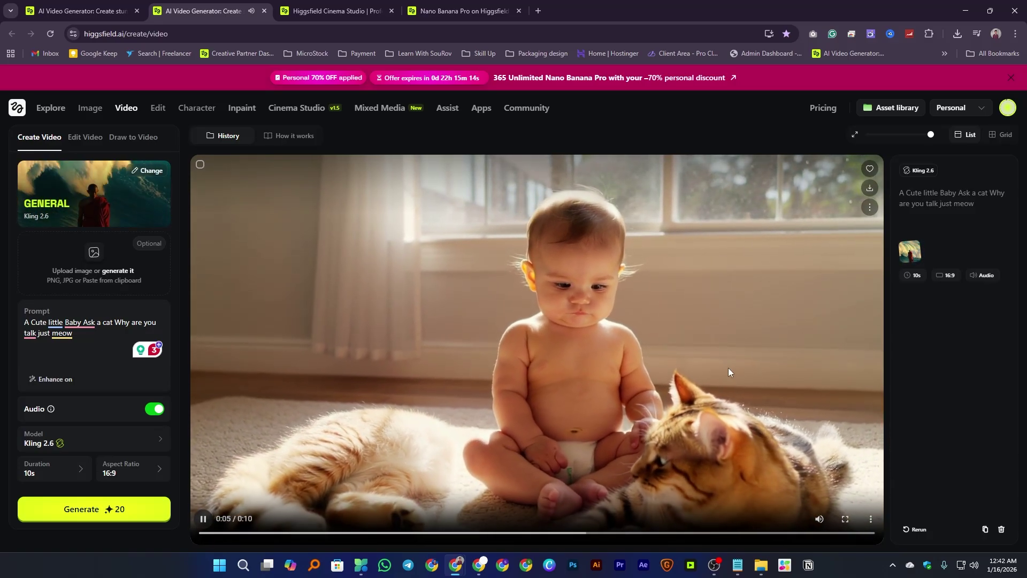
{"action": "left_click", "coordinate": [410, 428]}
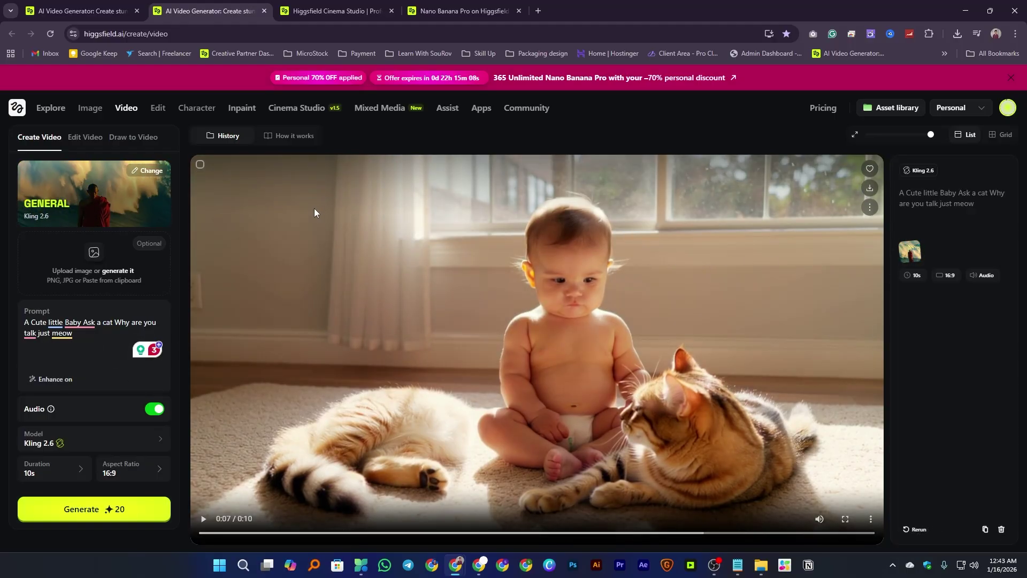
Close the Kling video generator's browser tab and reload the remaining video generator page.
{"action": "left_click", "coordinate": [264, 11]}
{"action": "left_click", "coordinate": [80, 11]}
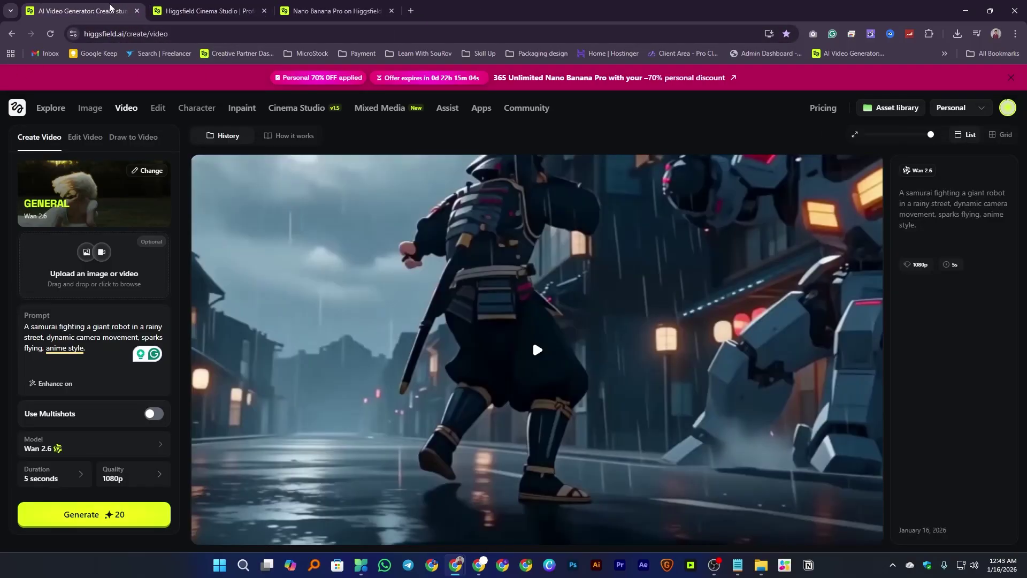
{"action": "left_click", "coordinate": [50, 34]}
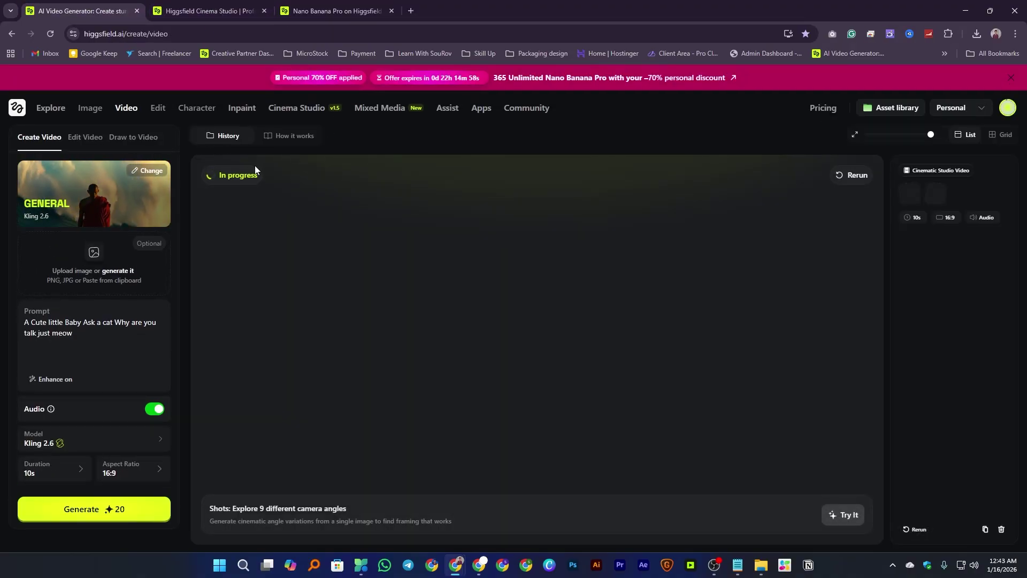
Look through the refreshed video history, and preview the generated building construction video in Cinema Studio.
{"action": "scroll", "coordinate": [383, 366], "scroll_direction": "down", "scroll_amount": 3}
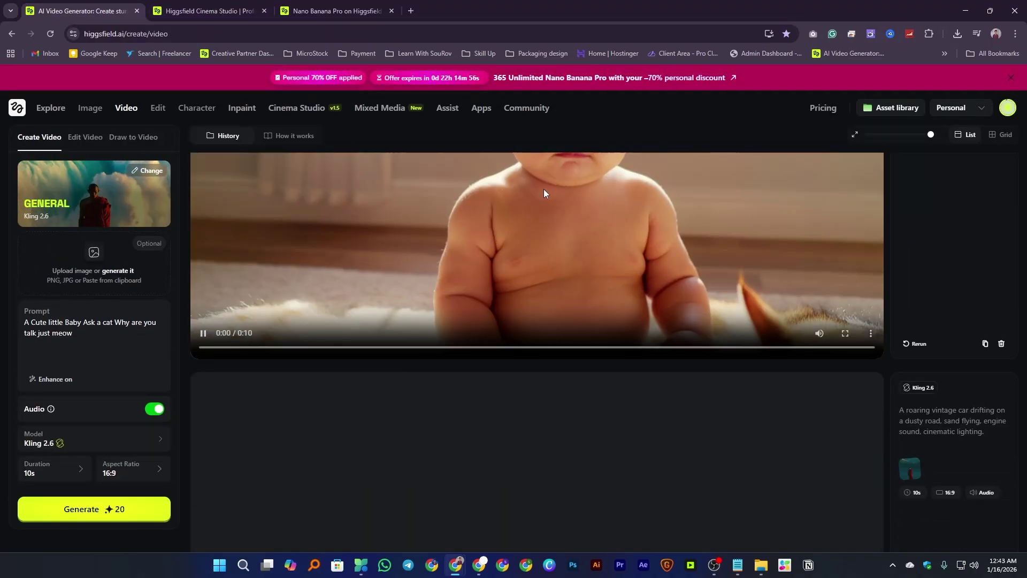
{"action": "scroll", "coordinate": [541, 230], "scroll_direction": "up", "scroll_amount": 3}
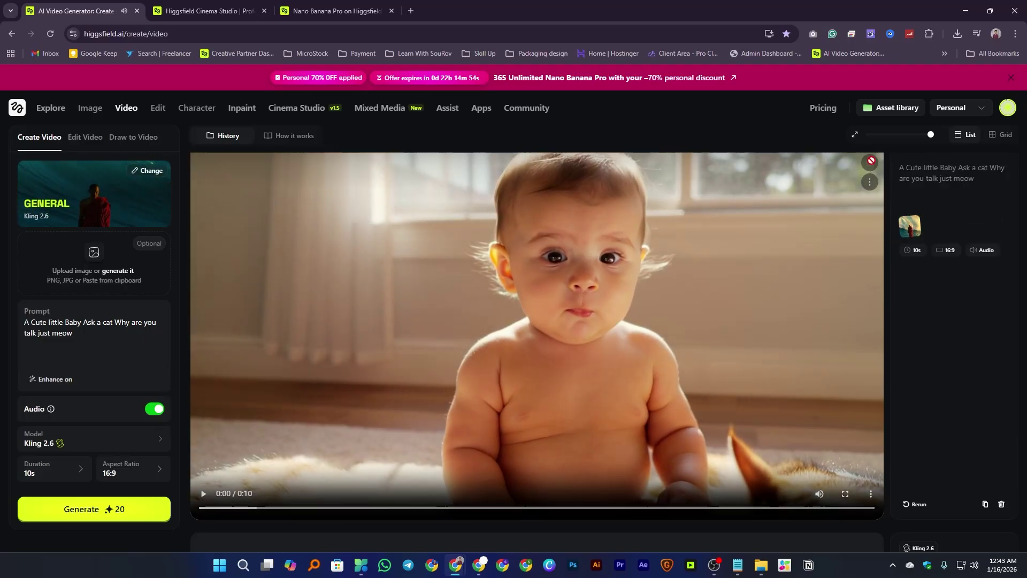
{"action": "scroll", "coordinate": [564, 296], "scroll_direction": "down", "scroll_amount": 4}
{"action": "key", "text": "ctrl+Tab"}
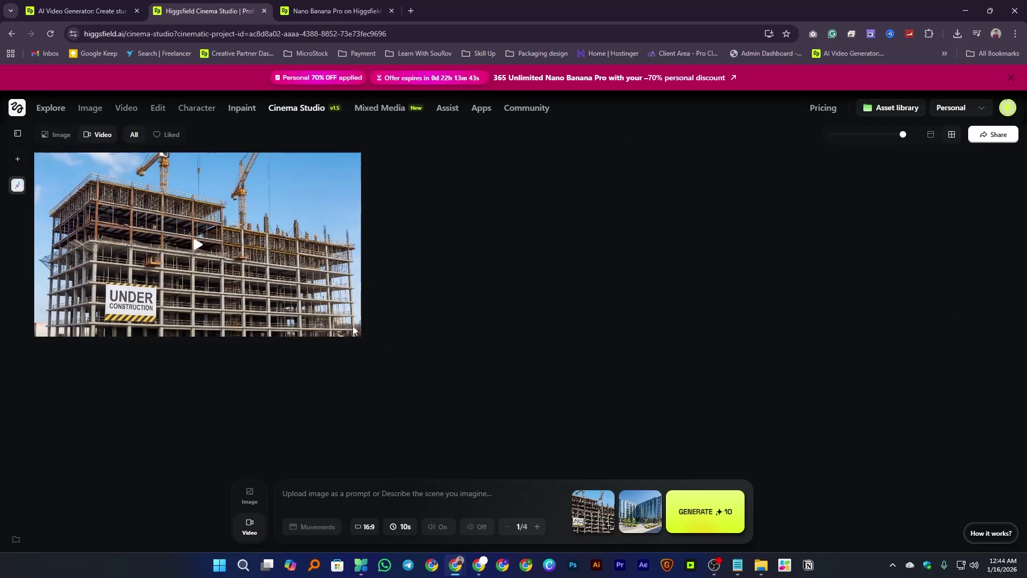
{"action": "mouse_move", "coordinate": [192, 244]}
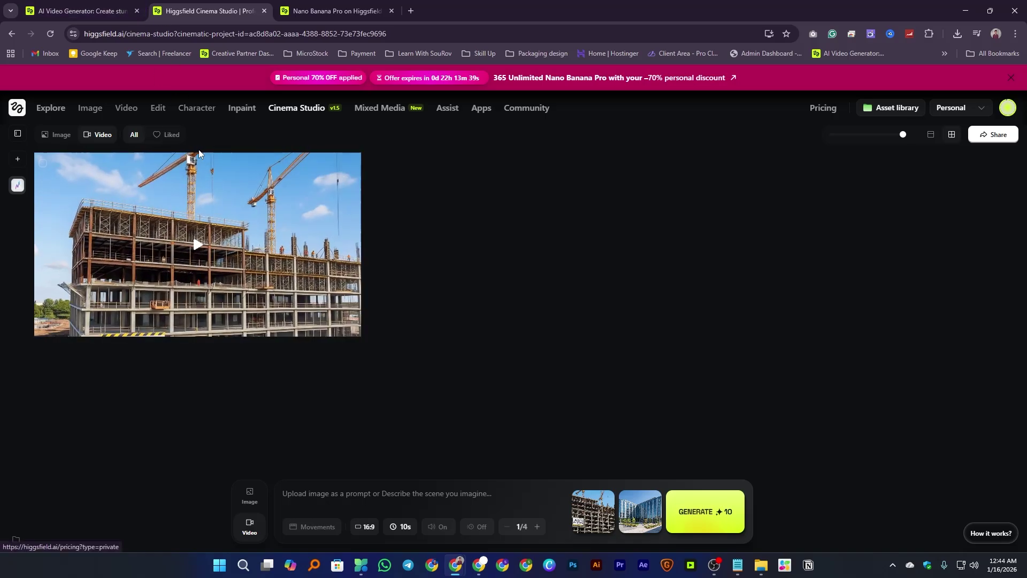
Review the building construction video in the video generator's history, and return to the Cinema Studio project.
{"action": "left_click", "coordinate": [110, 10]}
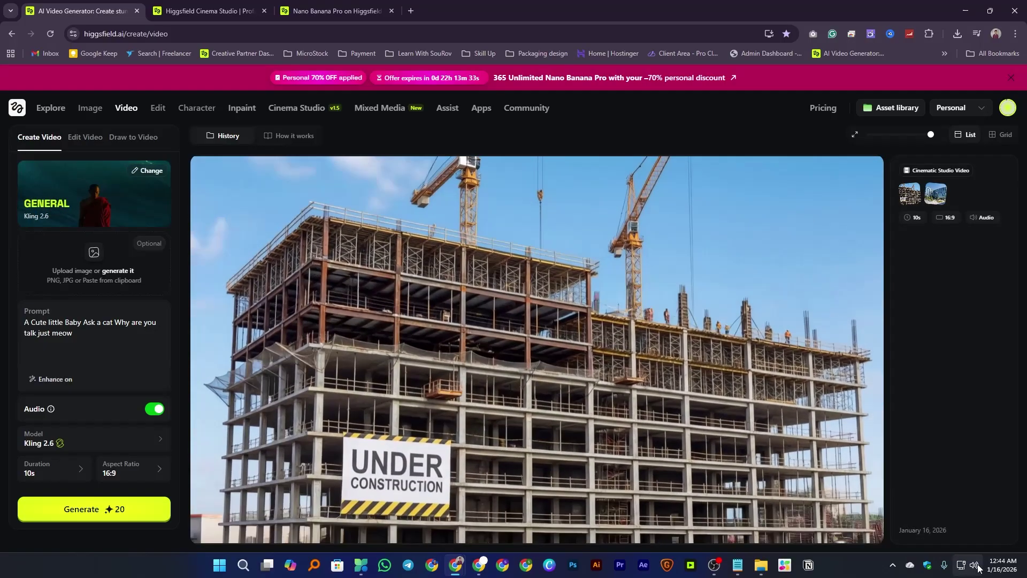
{"action": "scroll", "coordinate": [978, 567], "scroll_direction": "down", "scroll_amount": 1}
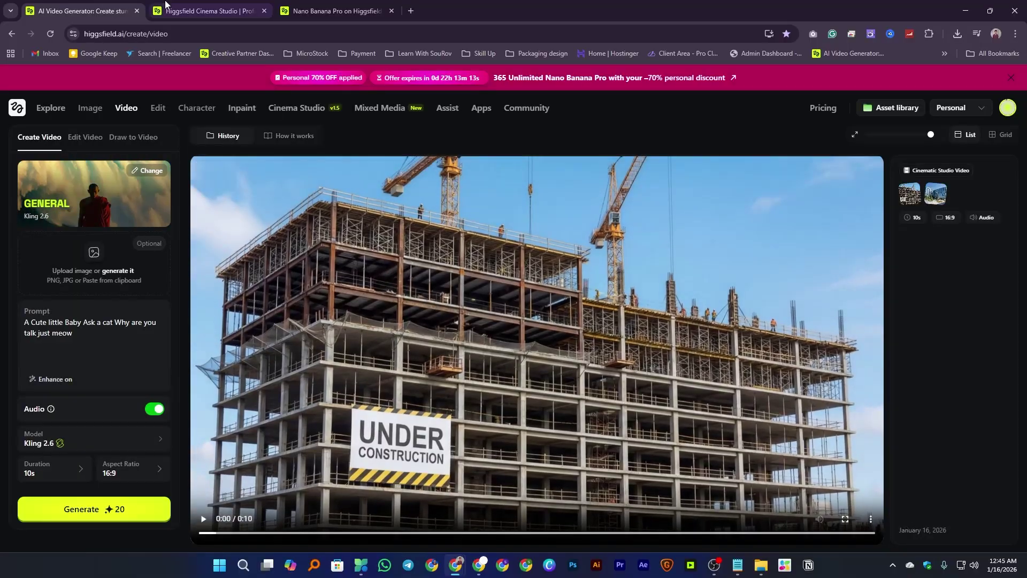
{"action": "left_click", "coordinate": [209, 10]}
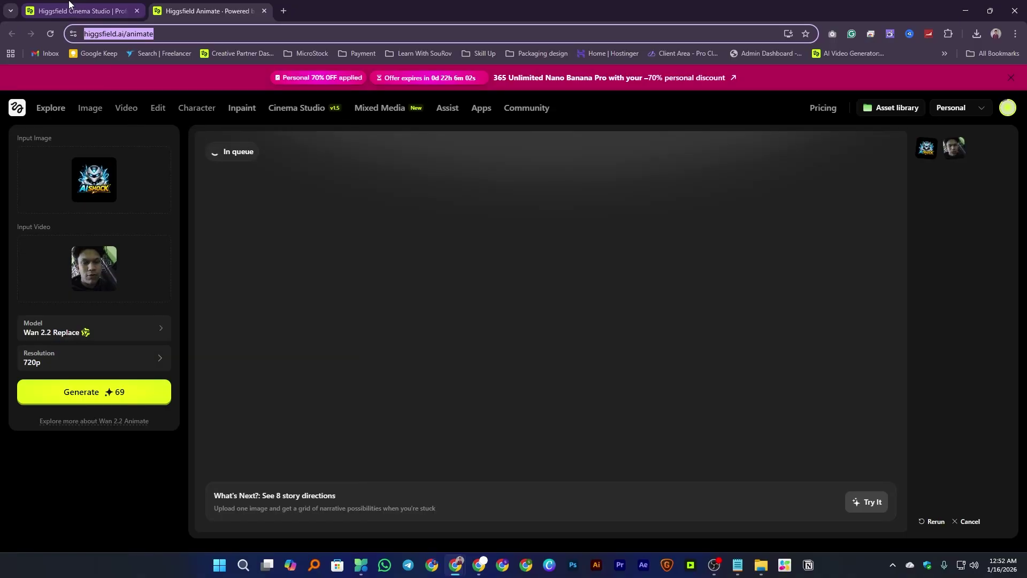
Switch from the Animate page to Cinema Studio and preview the generated office building and mango tree videos.
{"action": "left_click", "coordinate": [69, 5]}
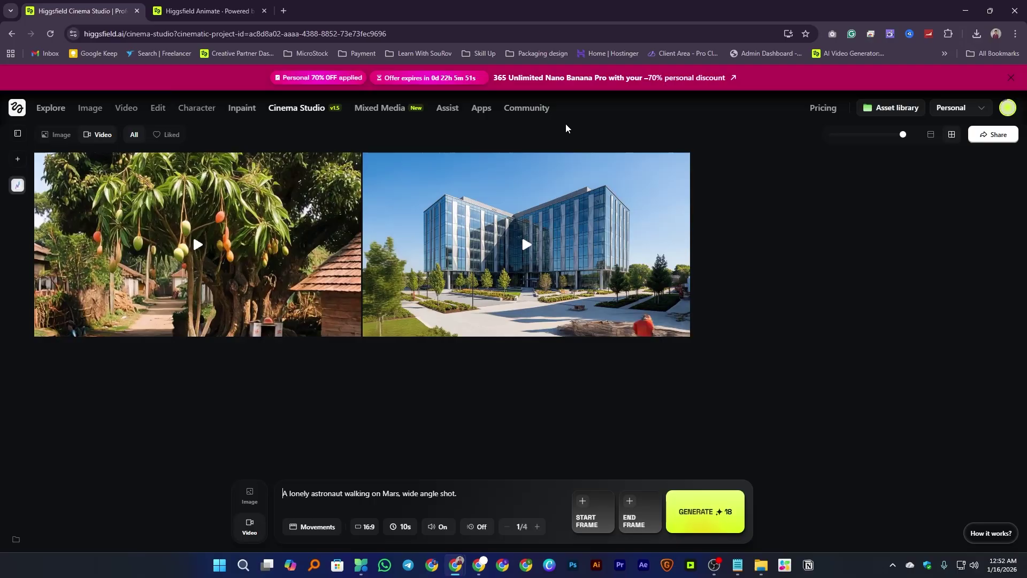
{"action": "mouse_move", "coordinate": [559, 154]}
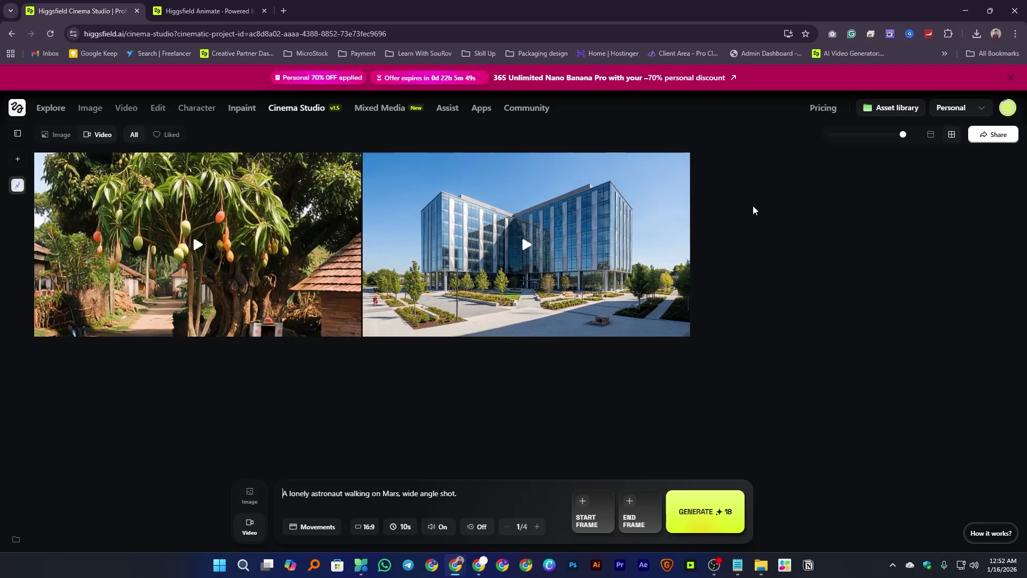
{"action": "mouse_move", "coordinate": [237, 175]}
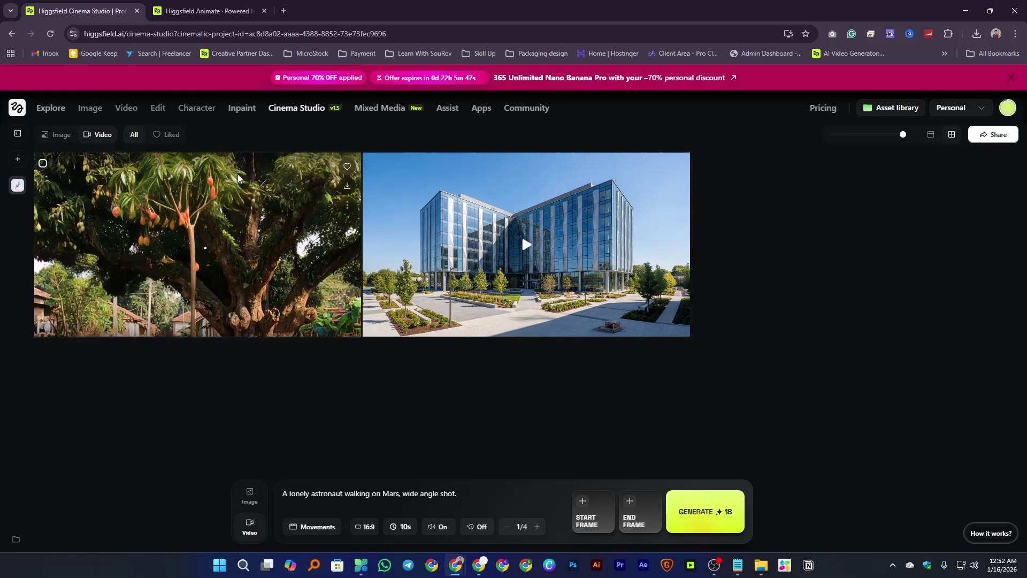